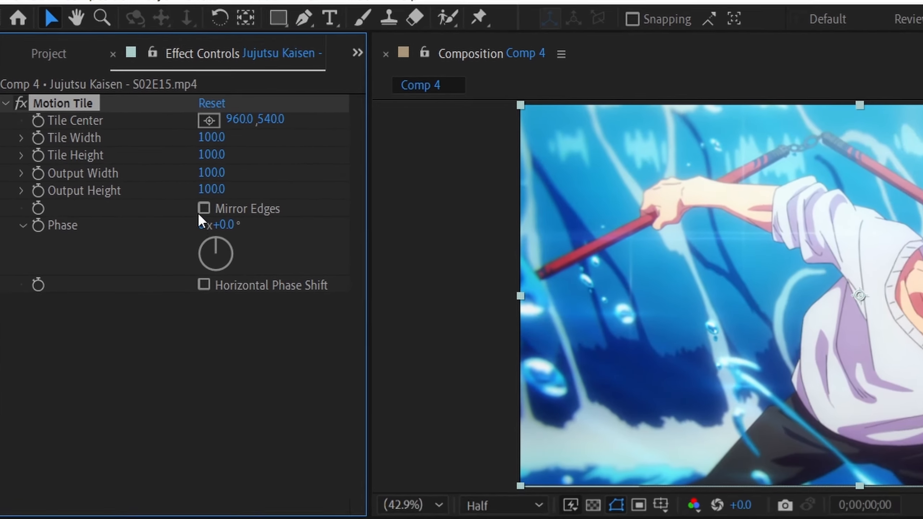
Set Motion Tile's Output Width and Output Height to 500 and enable Mirror Edges
left_click(133, 128)
type("500")
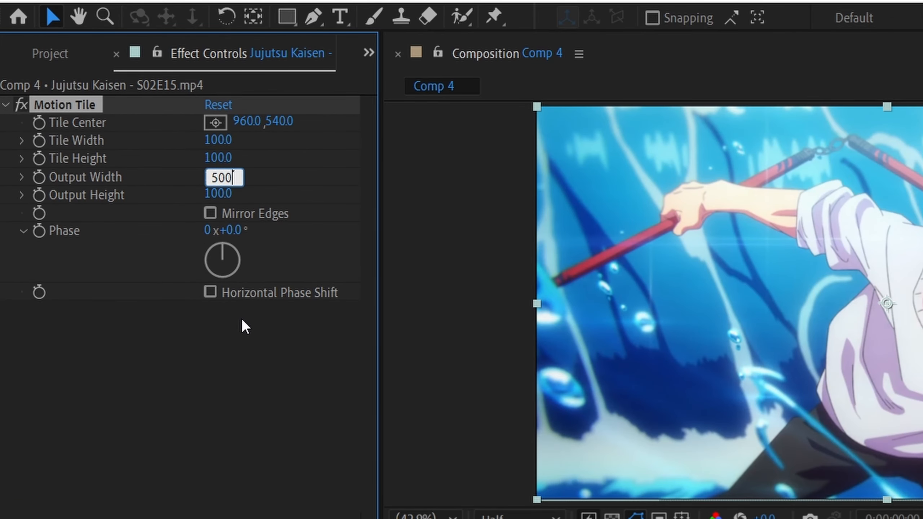
left_click(243, 323)
left_click(218, 193)
type("500")
left_click(210, 213)
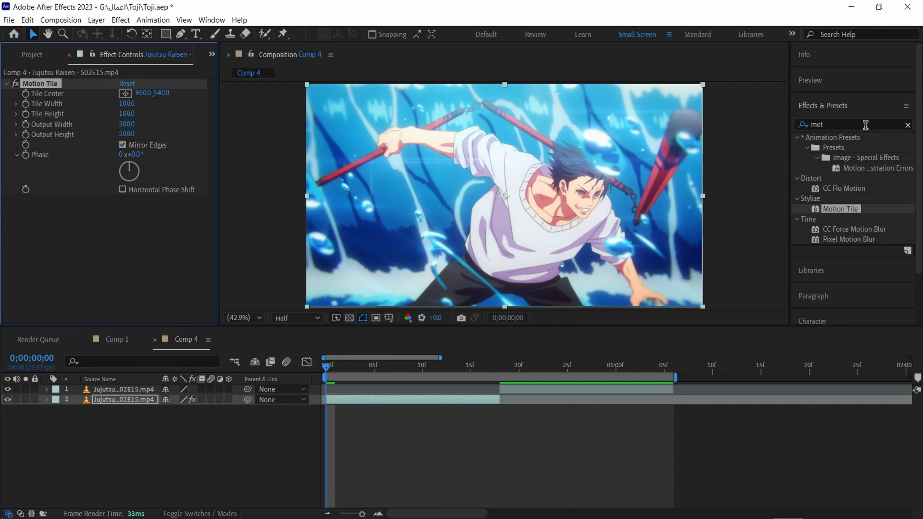
Search the effects for "transf" and apply the Transform effect to the layer 2 clip
left_click(907, 125)
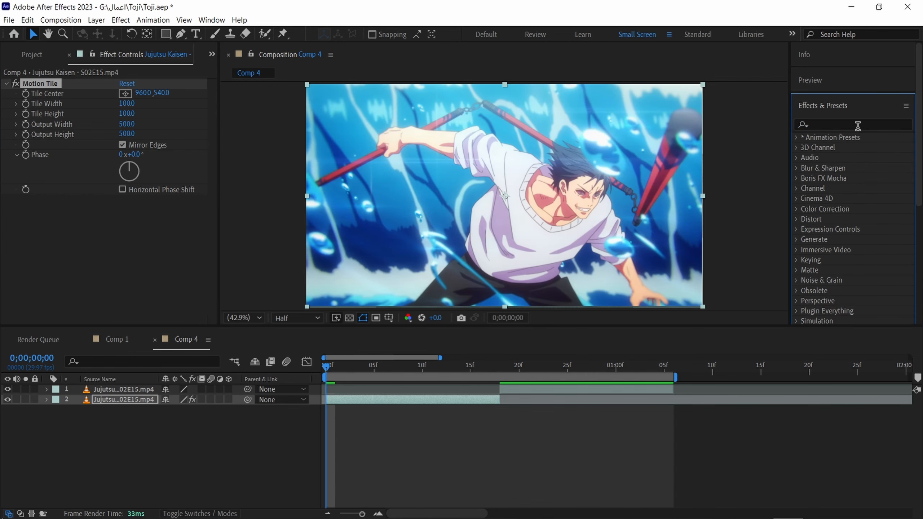
left_click(857, 125)
type("tr")
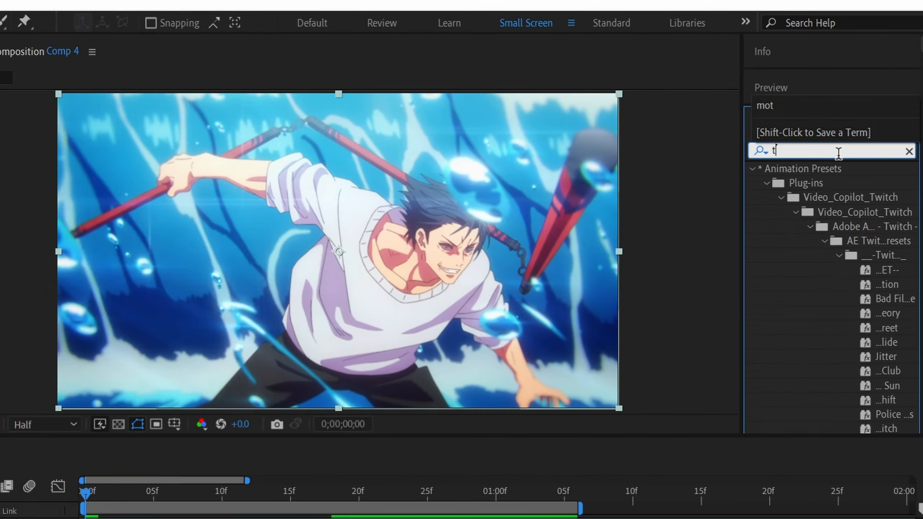
type("ansf")
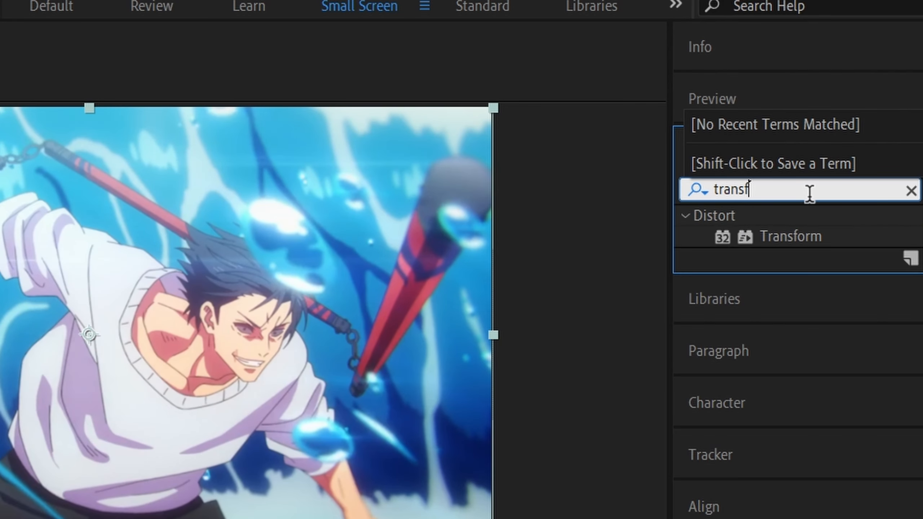
double_click(790, 236)
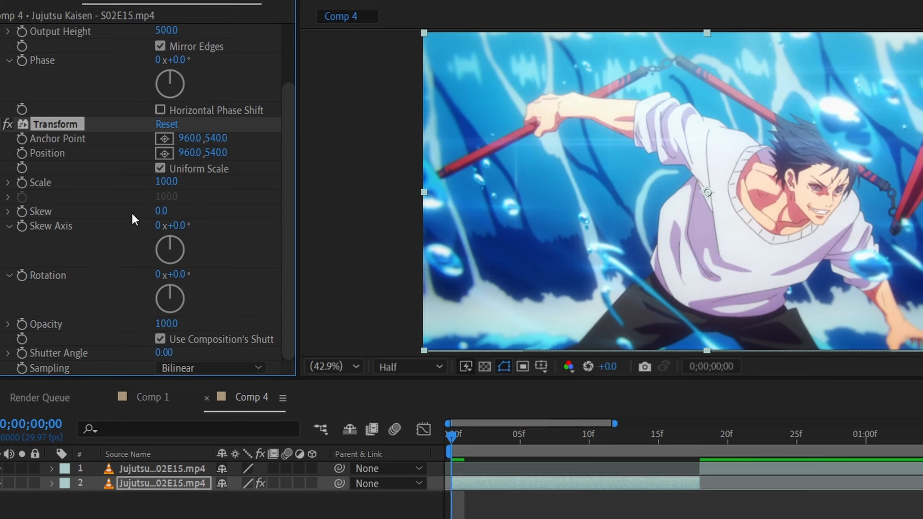
Enable keyframing for the Transform effect's Skew and Skew Axis at frame 0 and reveal layer 2's keyframes in the timeline
left_click(22, 211)
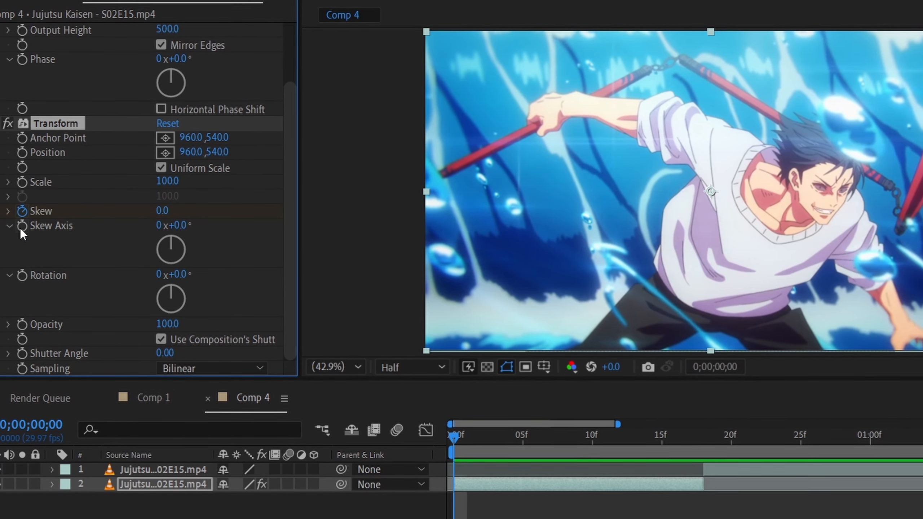
left_click(21, 227)
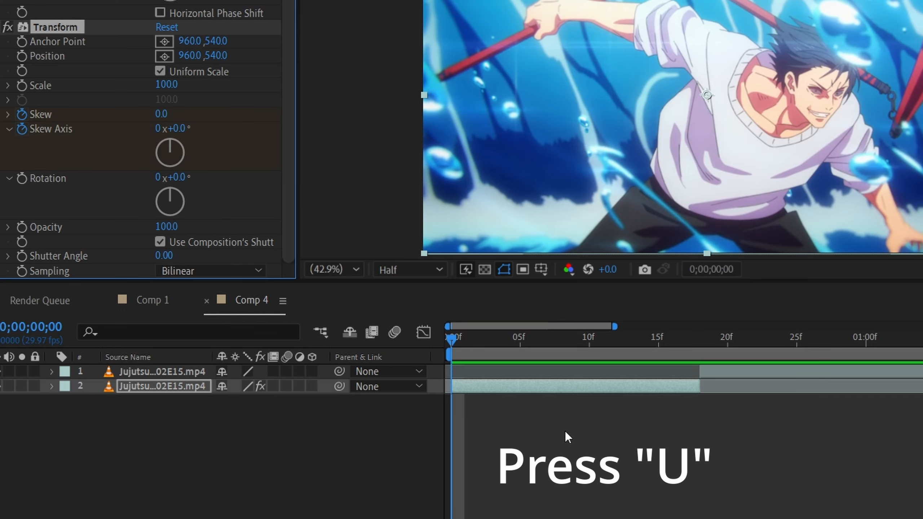
key("u")
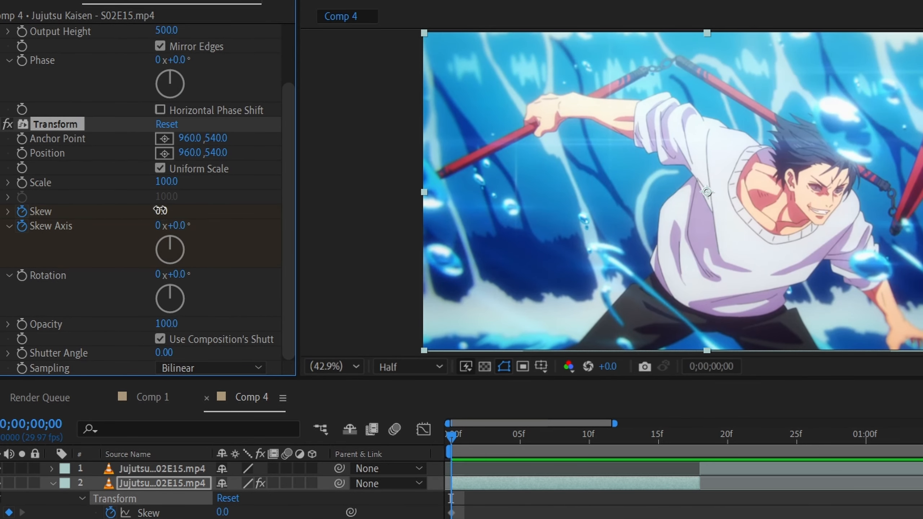
Set layer 2's Skew to 20 and Skew Axis to 180° at the first frame
type("20")
key("Return")
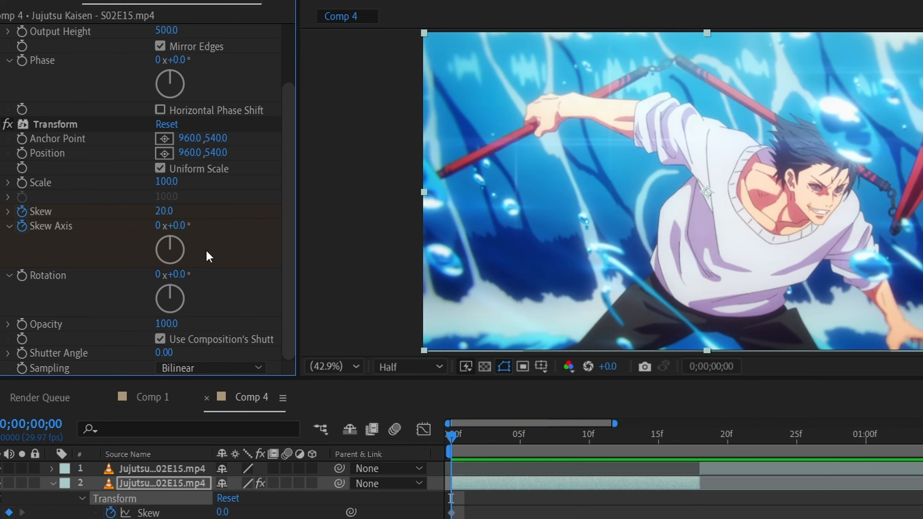
left_click(182, 227)
type("1")
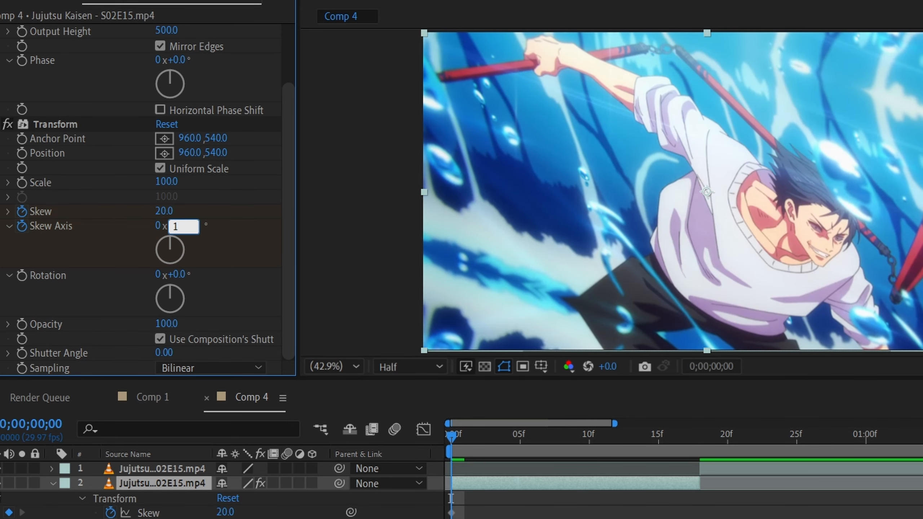
type("80")
key("Return")
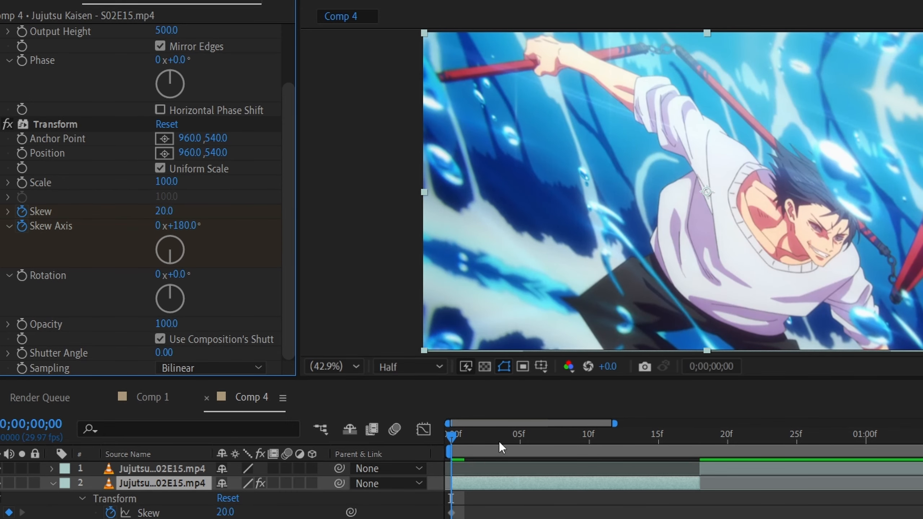
Keyframe layer 2's Skew at -1 and Skew Axis at 90° at frame 17
left_click(589, 438)
left_click_drag(611, 449, 686, 450)
left_click(167, 211)
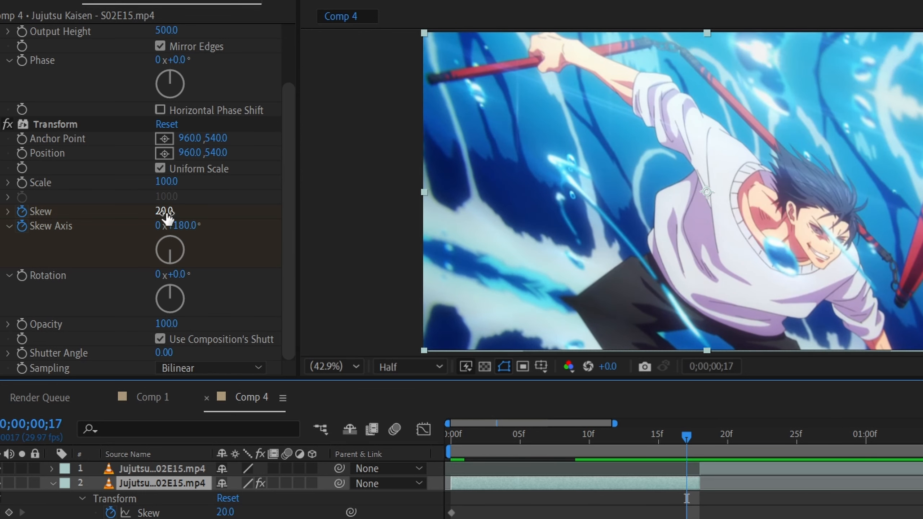
type("-1")
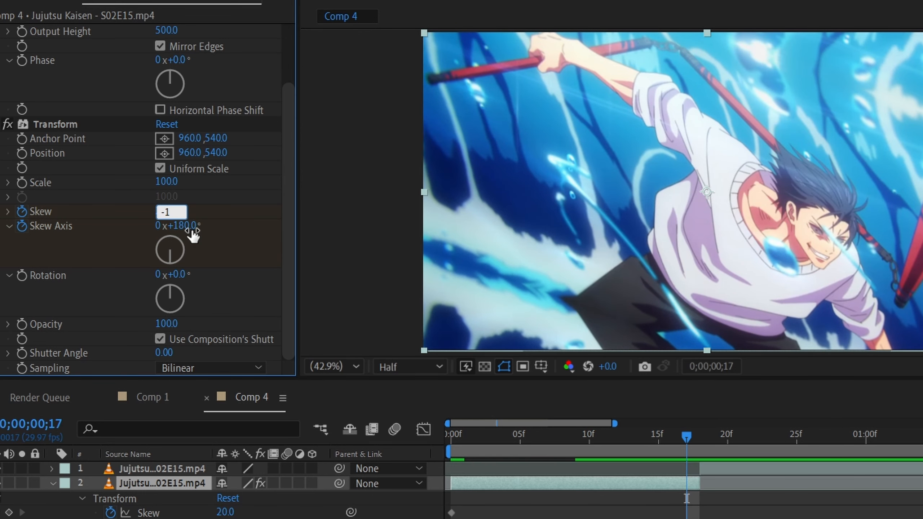
key("Return")
left_click(192, 232)
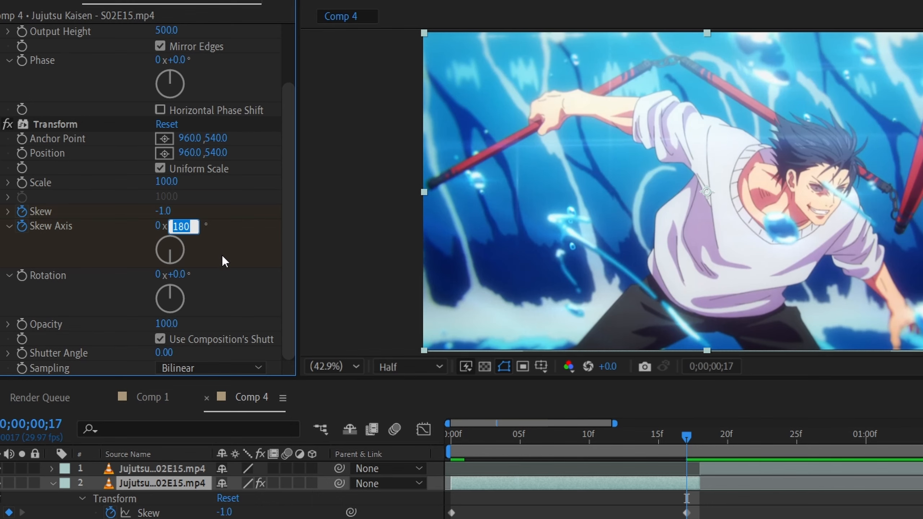
type("90")
key("Return")
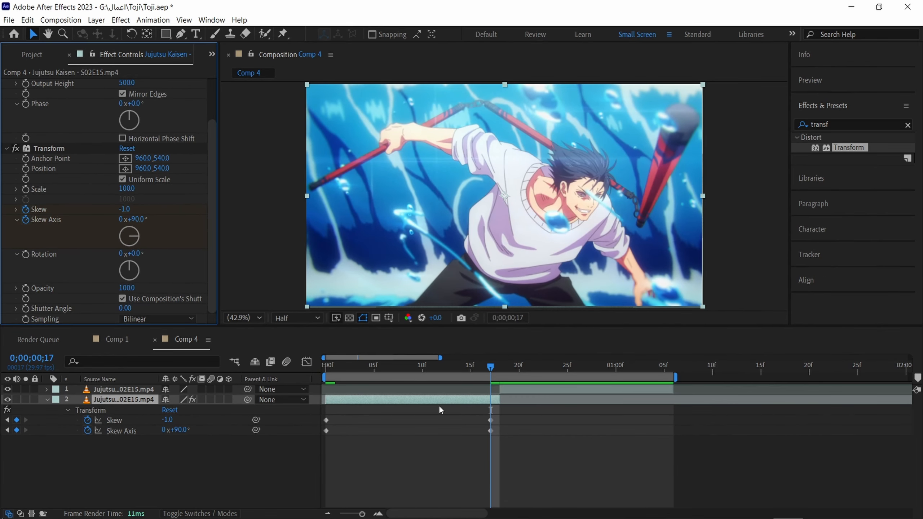
Apply Easy Ease to all Skew and Skew Axis keyframes, and straighten the Skew curve in the graph editor by shortening both handles
left_click_drag(507, 414, 304, 432)
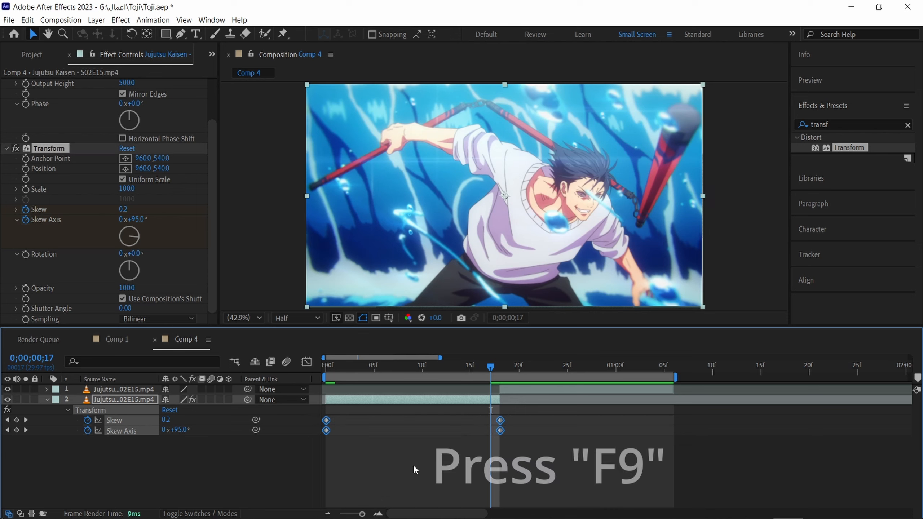
key("F9")
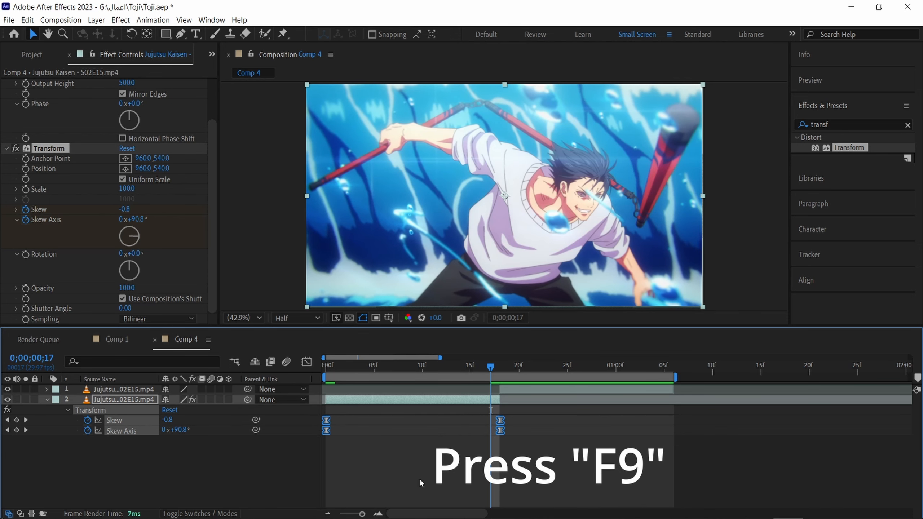
left_click(306, 362)
left_click(136, 420)
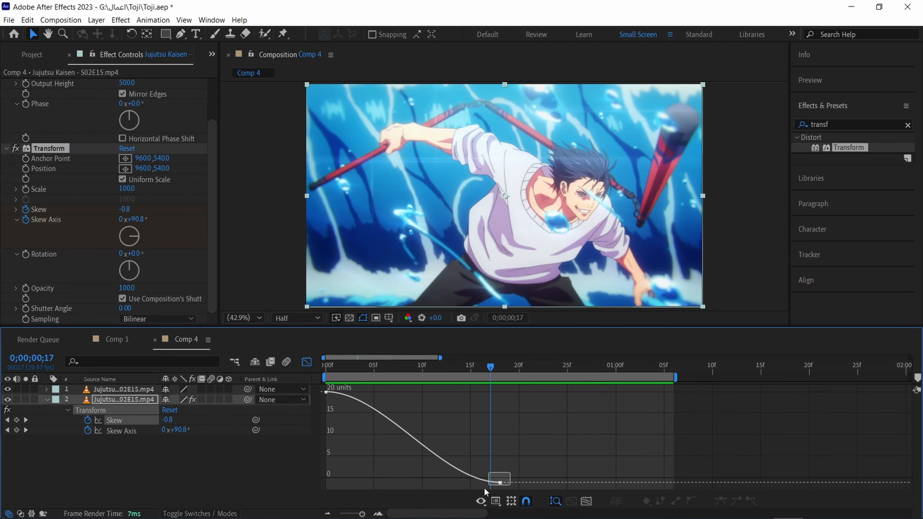
mouse_move(483, 487)
left_mouse_down()
mouse_move(457, 482)
mouse_move(498, 479)
mouse_move(476, 472)
left_mouse_up()
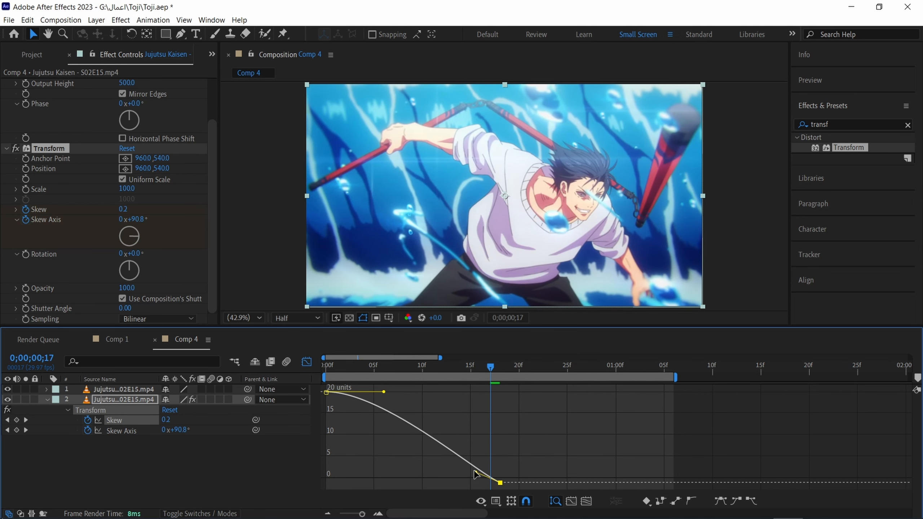
left_click_drag(384, 392, 361, 399)
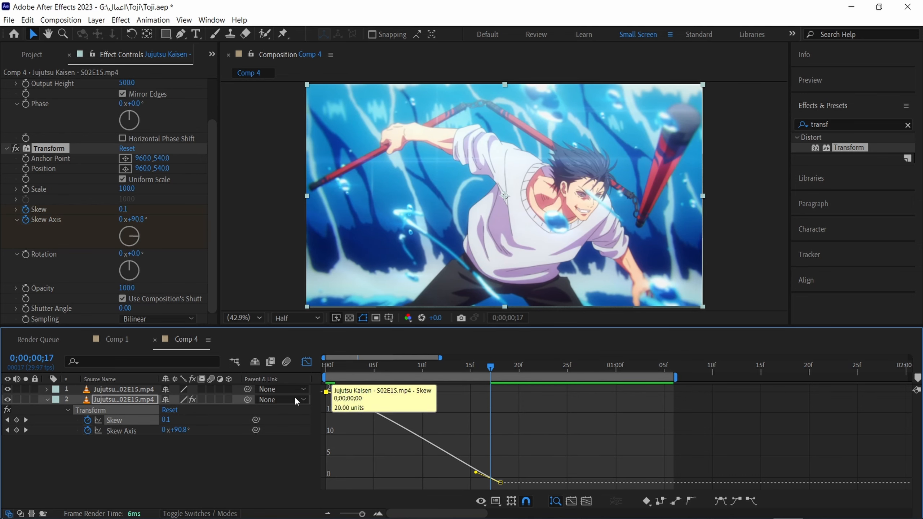
Straighten the Skew Axis curve by adjusting the handles of its start and end keyframes, and return to the keyframe view
left_click(145, 433)
mouse_move(533, 465)
left_mouse_down()
mouse_move(475, 494)
mouse_move(465, 477)
mouse_move(475, 473)
left_mouse_up()
left_click(380, 394)
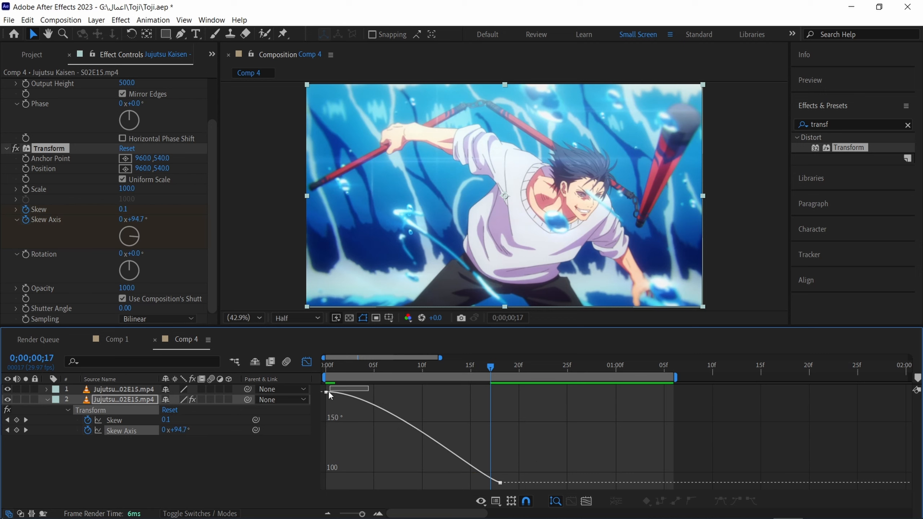
left_click_drag(328, 391, 321, 399)
left_click_drag(383, 394, 335, 407)
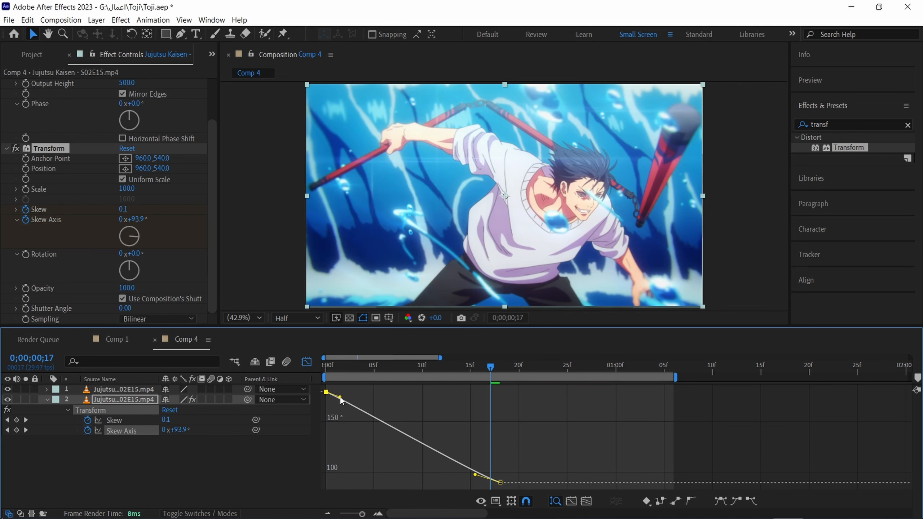
left_click(308, 362)
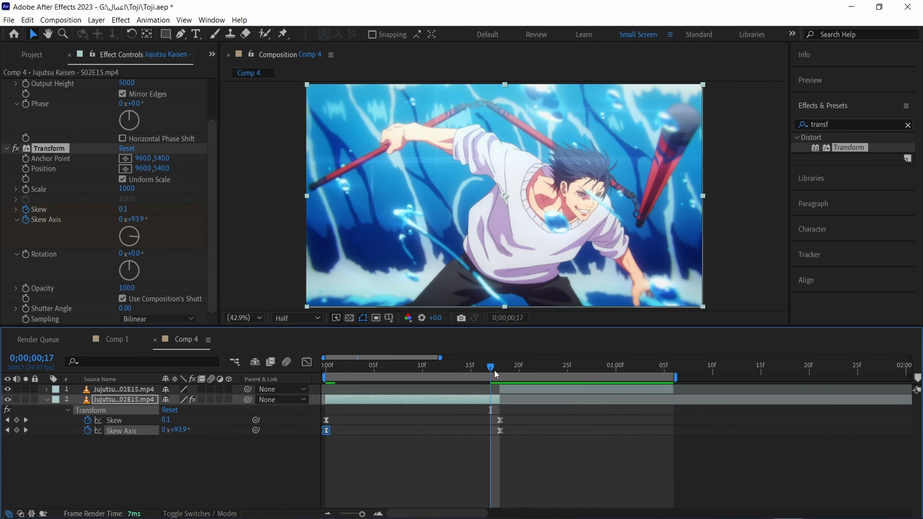
Move to frame 18 and copy the Motion Tile effect from the layer 2 clip to the layer 1 clip
left_click_drag(493, 368, 499, 371)
left_click(510, 389)
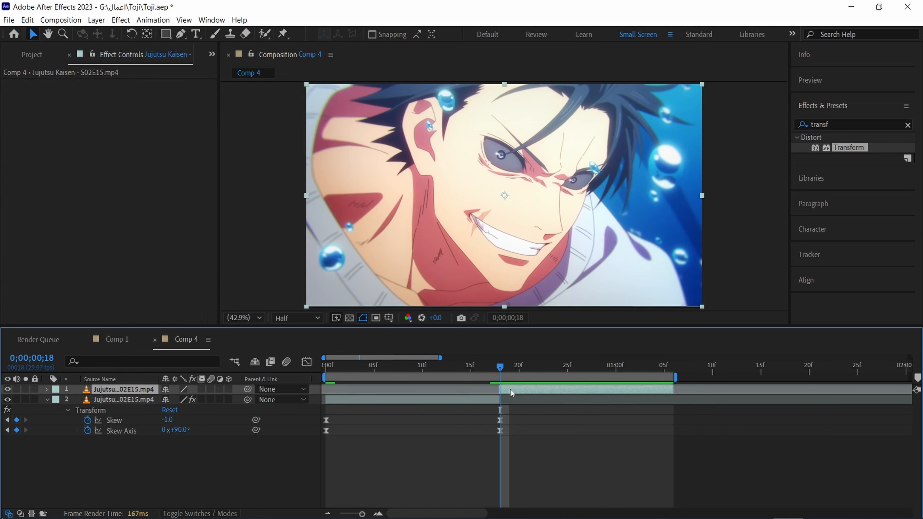
left_click(437, 400)
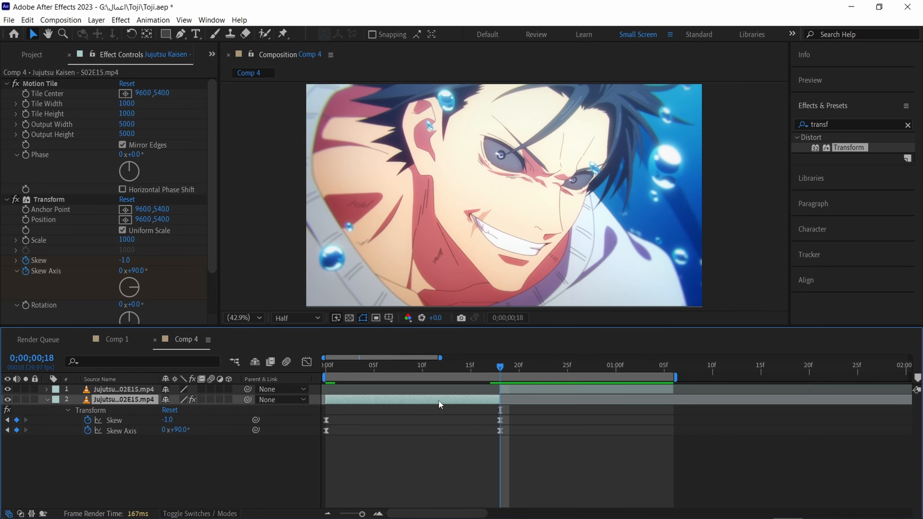
left_click(31, 84)
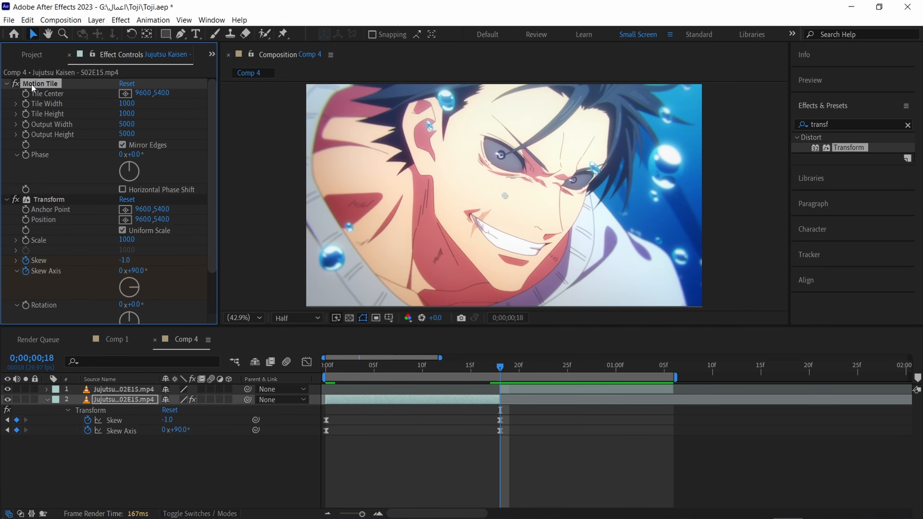
right_click(31, 84)
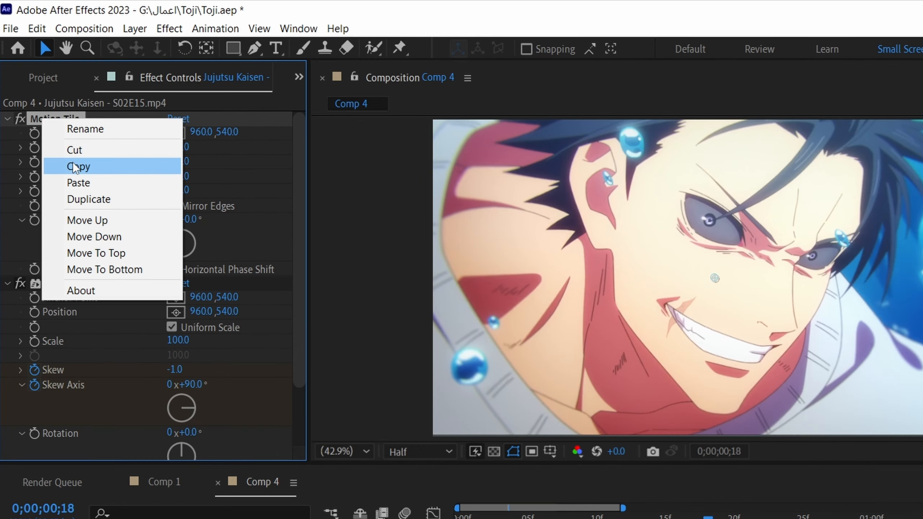
left_click(65, 136)
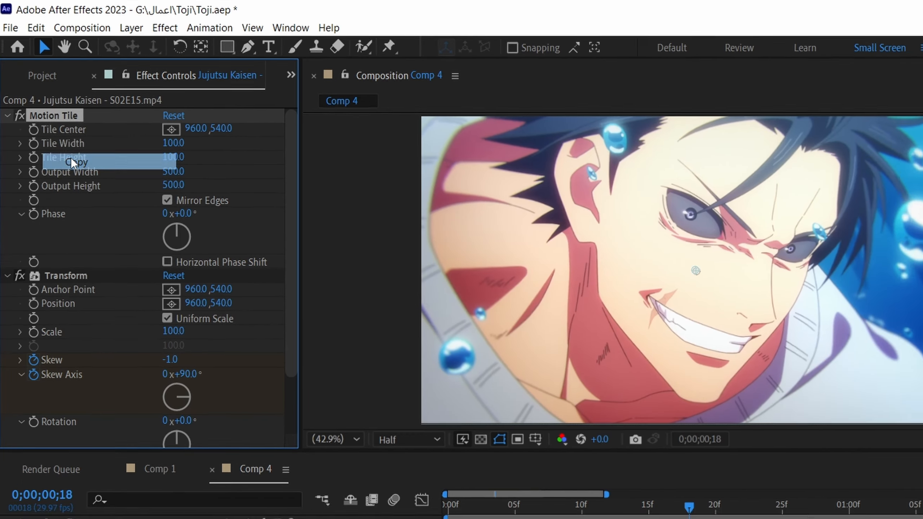
left_click(566, 391)
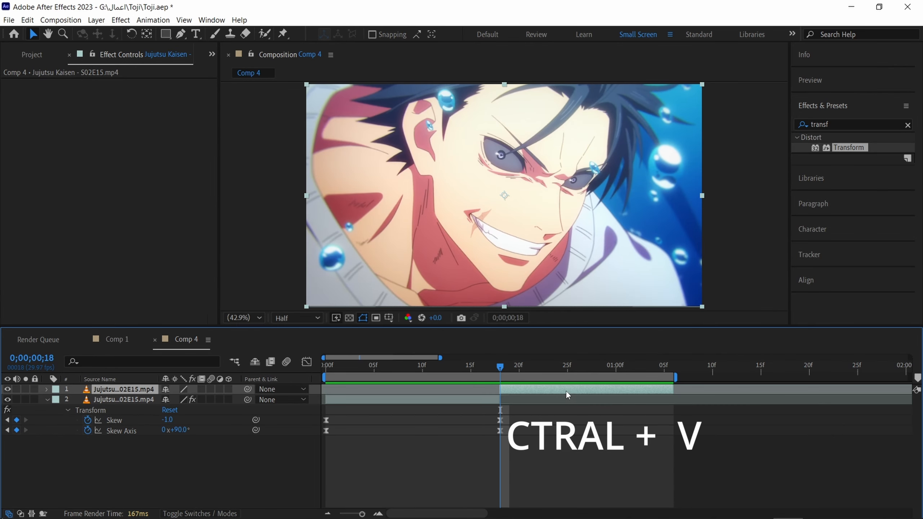
key("ctrl+v")
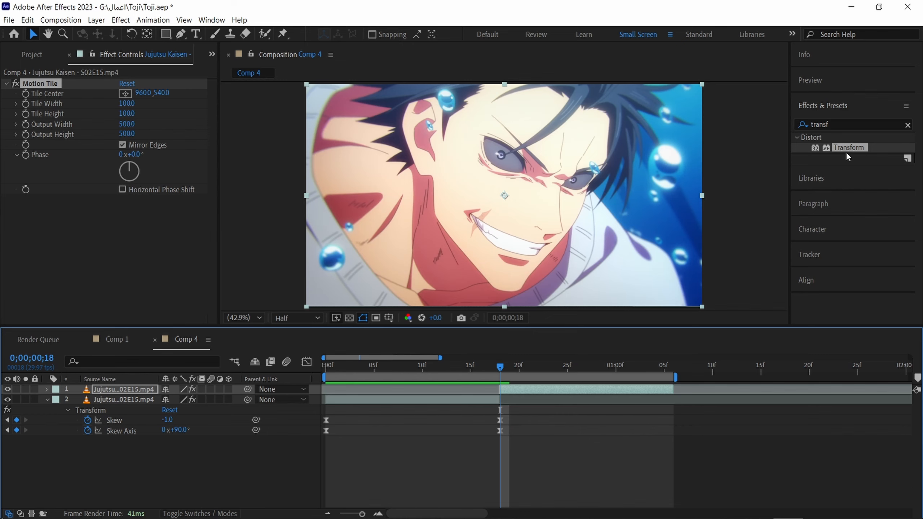
Add the Transform effect to the layer 1 clip, keyframe its Skew and Skew Axis at frame 18, and reveal the keyframes
left_click_drag(848, 152, 543, 394)
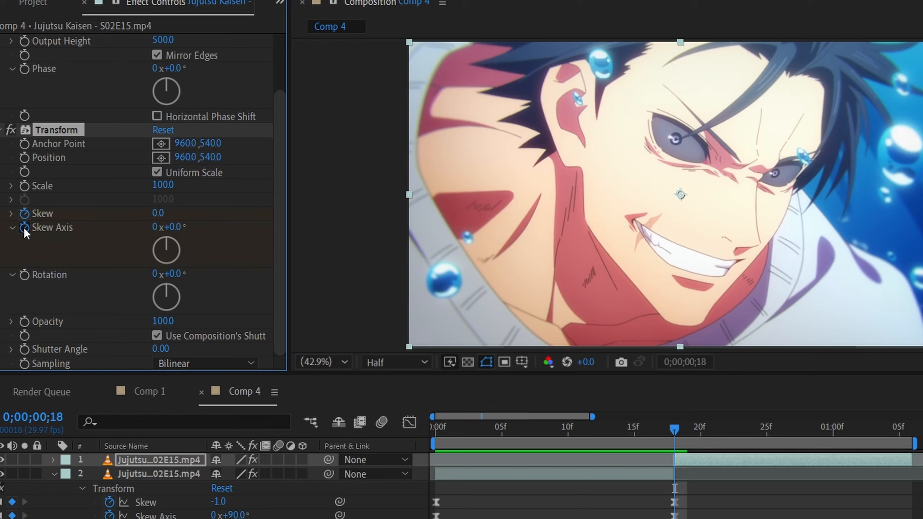
key("u")
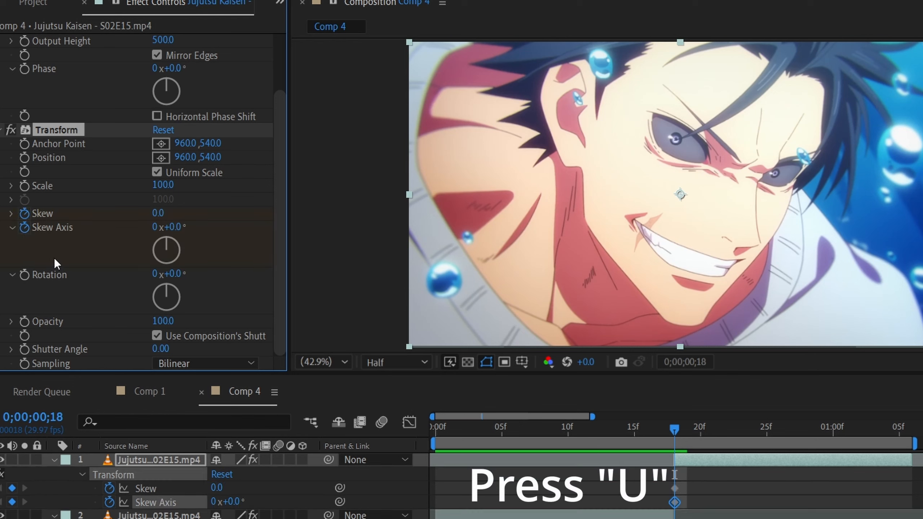
At frame 18, set the layer 1 clip's Transform Skew to -20 and its Skew Axis to -180°
left_click(157, 215)
type("-20")
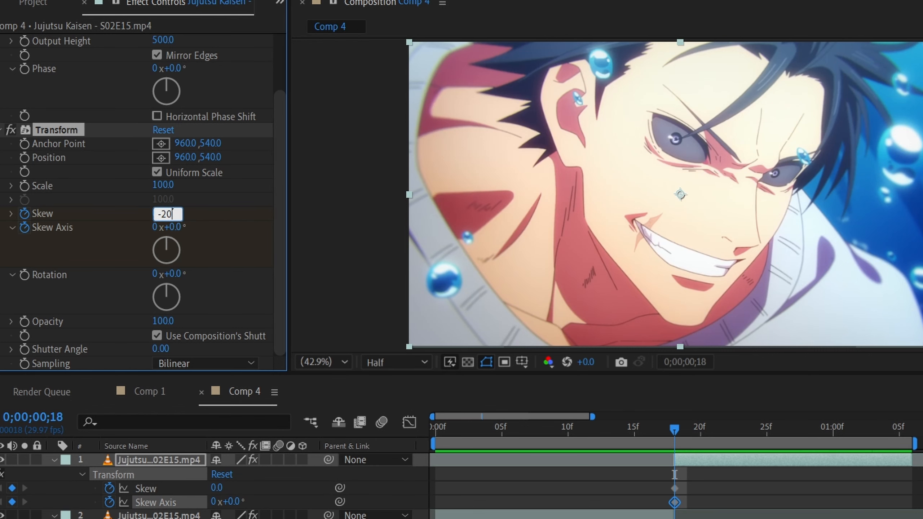
key("Return")
left_click(174, 227)
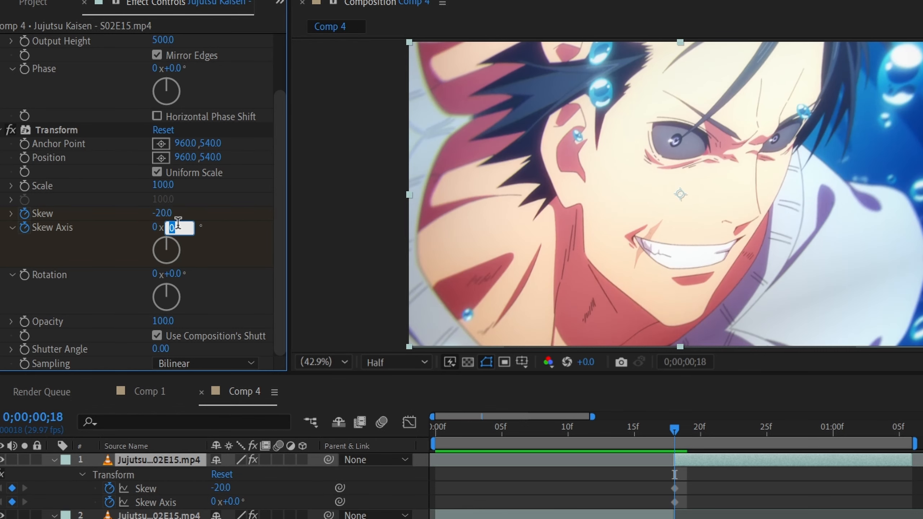
type("-180")
key("Return")
At 0;00;01;05, set the layer 1 clip's Skew to 1 and its Skew Axis to -90°
left_click(685, 432)
left_click_drag(707, 430, 898, 430)
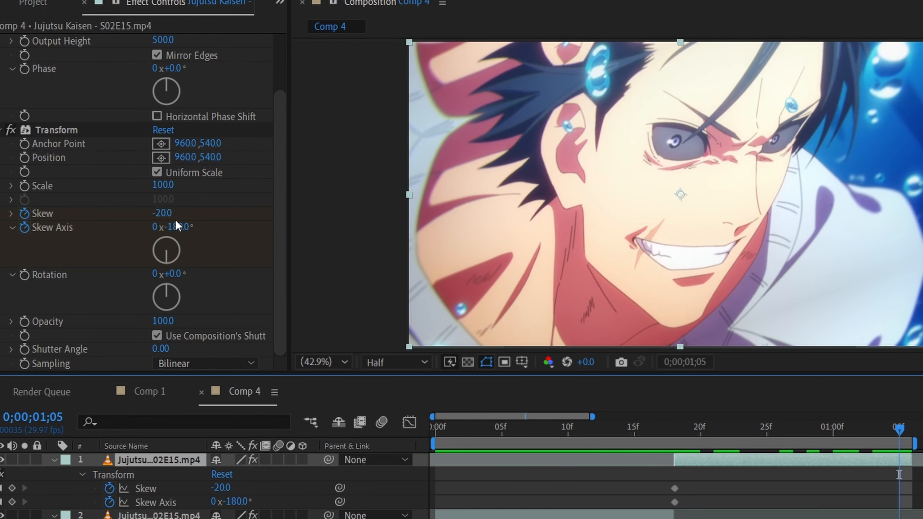
left_click(162, 213)
type("1")
key("Return")
left_click(178, 227)
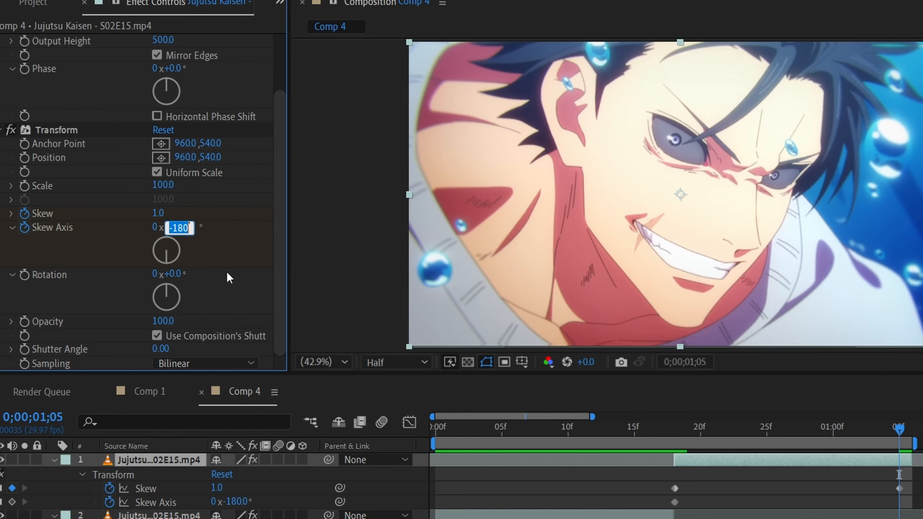
type("-90")
key("Return")
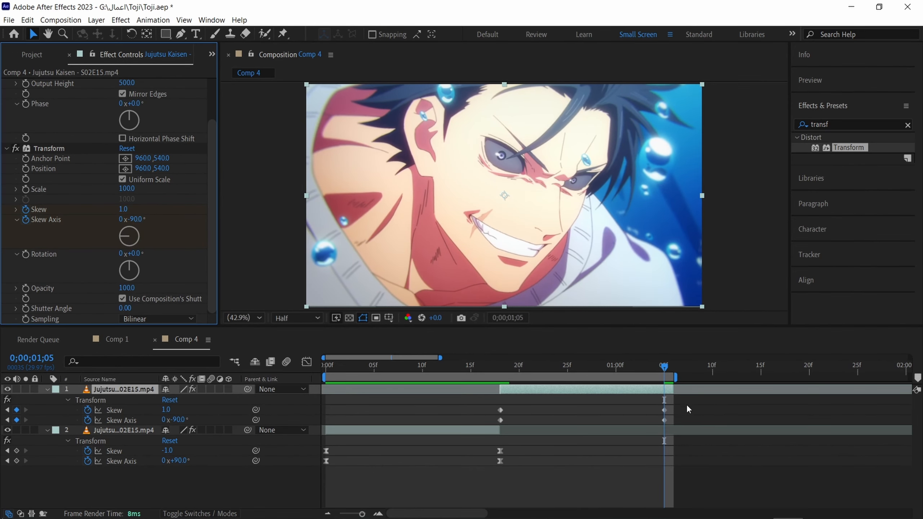
Shift the layer 1 end keyframes to the clip's end and apply Easy Ease to all its Skew and Skew Axis keyframes
left_click_drag(686, 404, 488, 420)
key("F9")
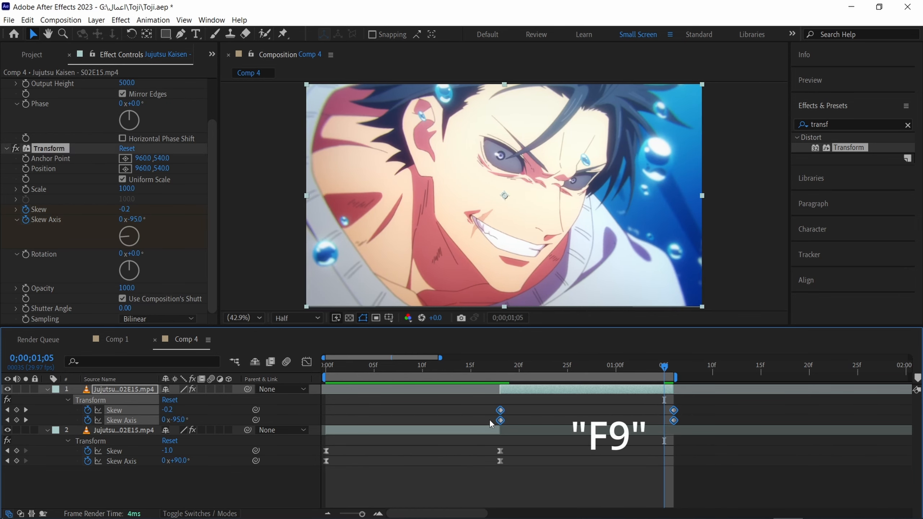
left_click(384, 405)
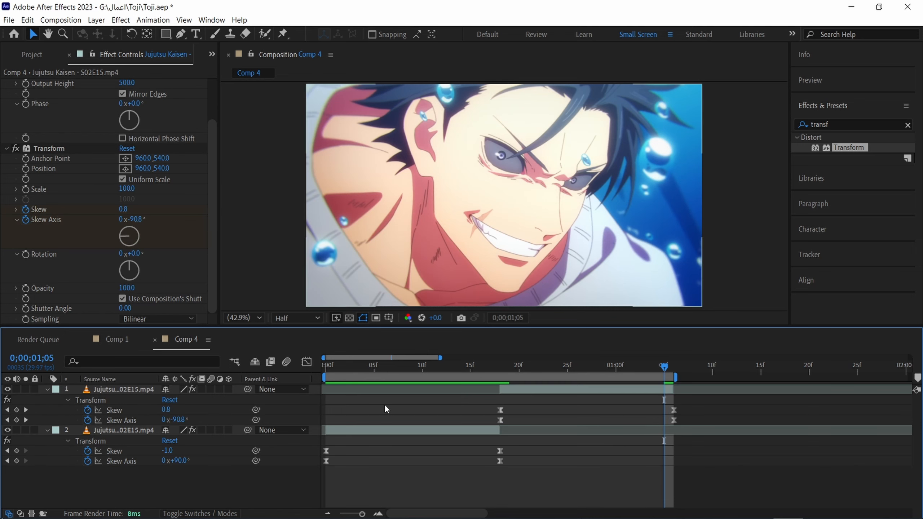
Straighten the layer 1 Skew curve in the graph editor by shortening the handles of its start and end keyframes
left_click(307, 362)
left_click(126, 409)
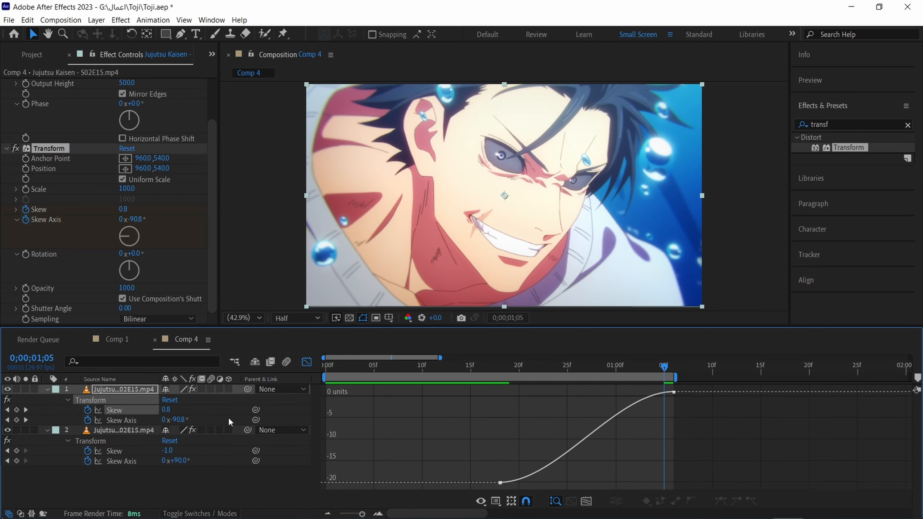
left_click(499, 482)
left_click_drag(558, 483, 527, 475)
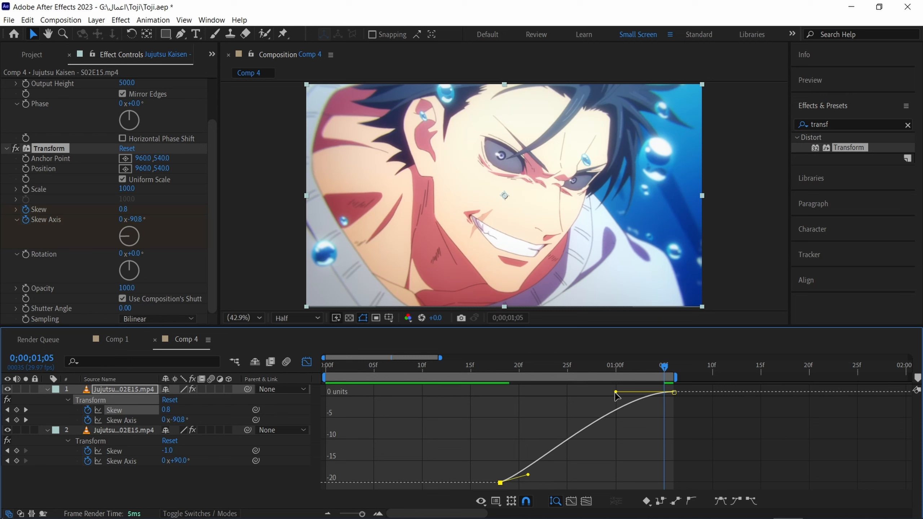
left_click_drag(615, 392, 648, 397)
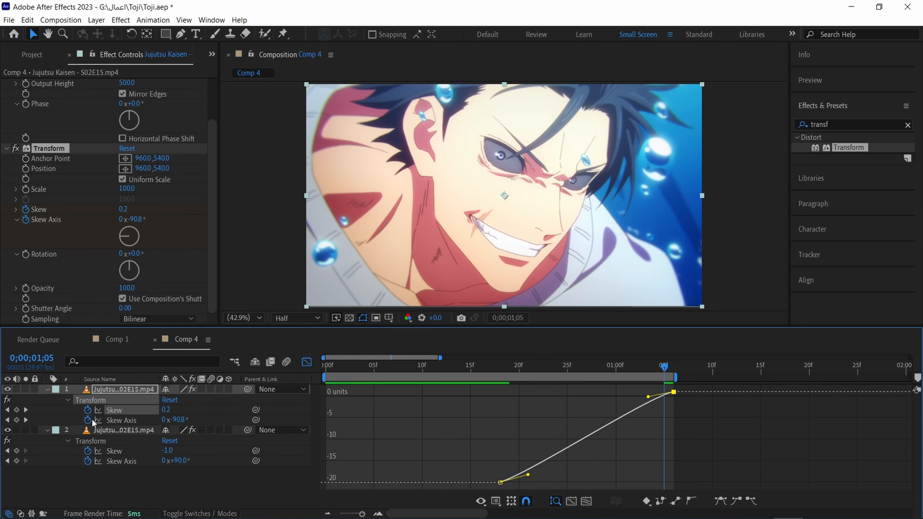
Straighten the layer 1 Skew Axis curve by shortening both keyframe handles, and return to the keyframe view
left_click(120, 420)
left_click(500, 482)
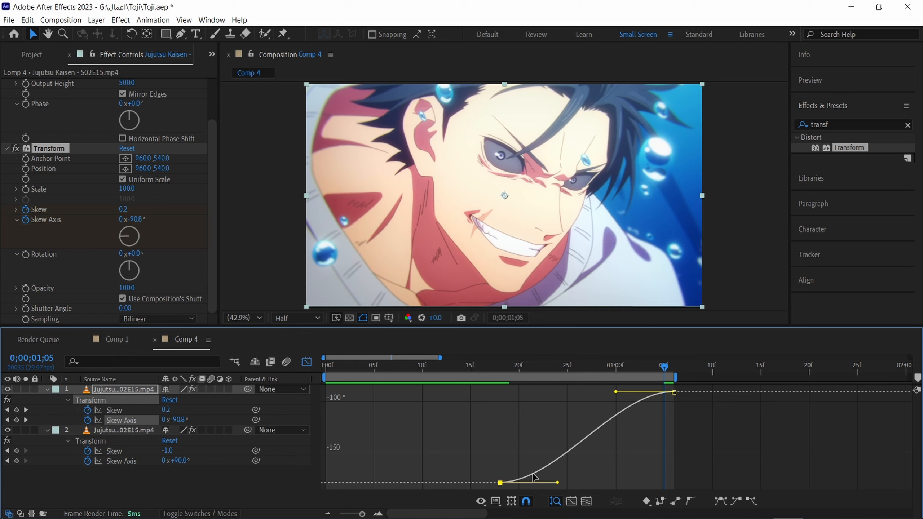
left_click_drag(557, 483, 518, 475)
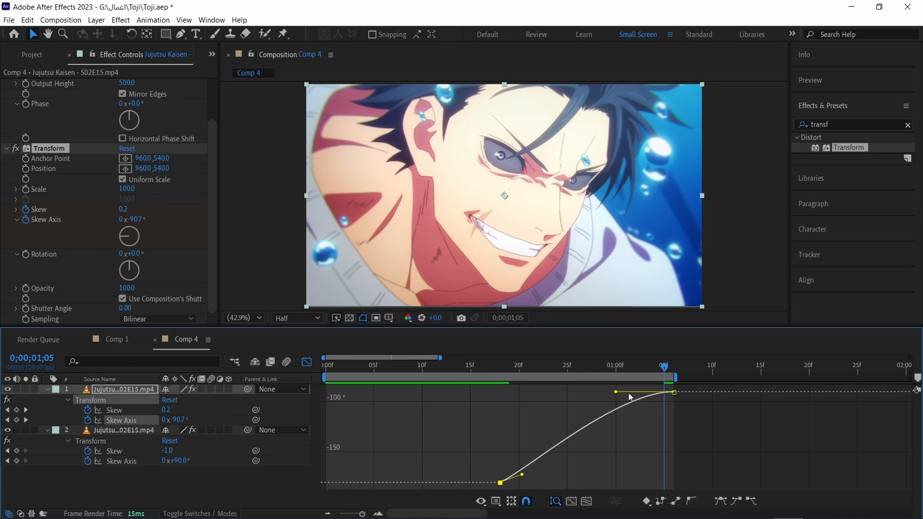
left_click_drag(616, 391, 650, 397)
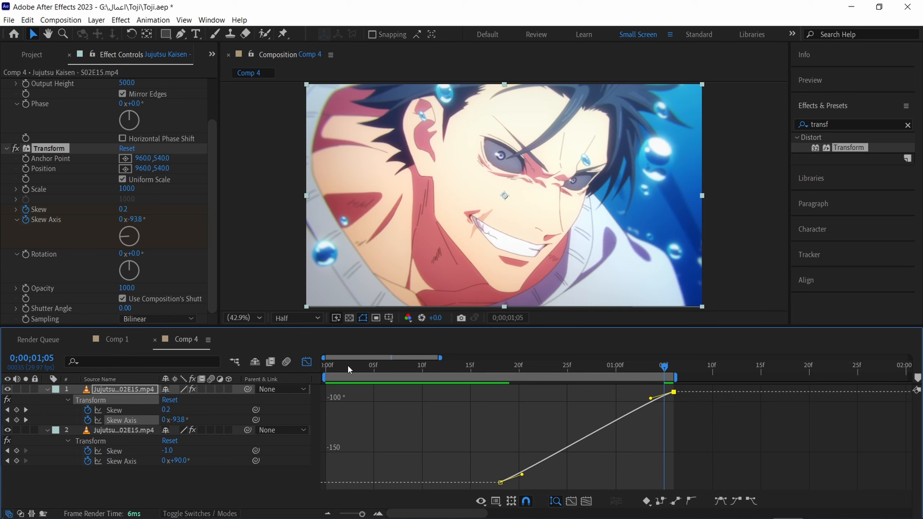
left_click(307, 362)
Scrub back through the transition to frame 15 and collapse the keyframed properties of both clips
left_click_drag(496, 368, 302, 387)
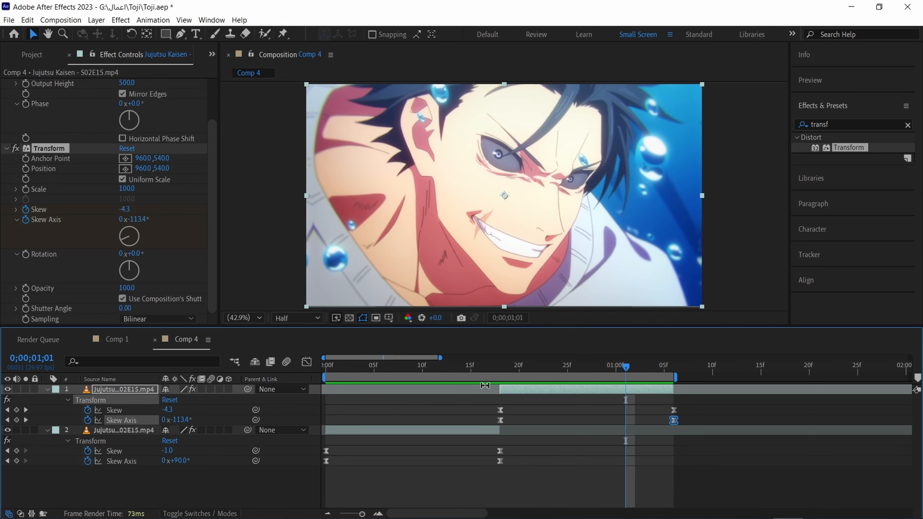
left_click_drag(493, 368, 473, 405)
left_click(473, 409)
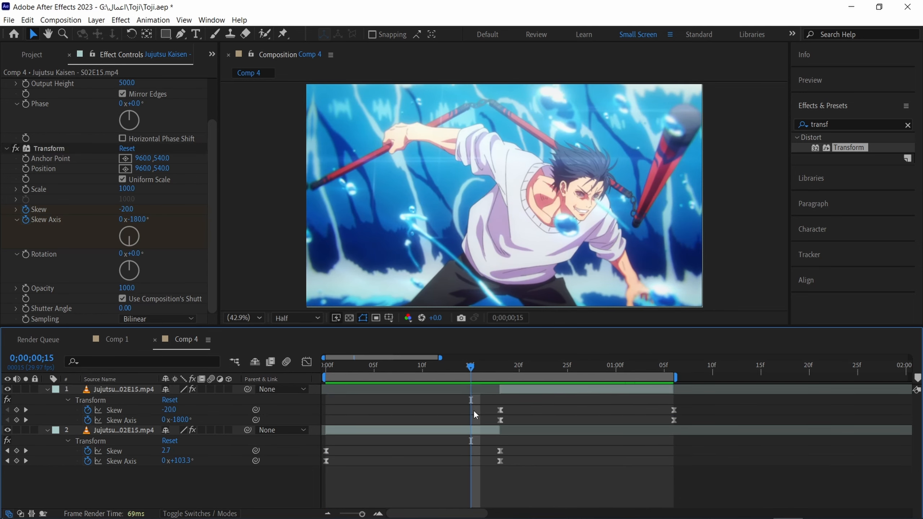
key("u")
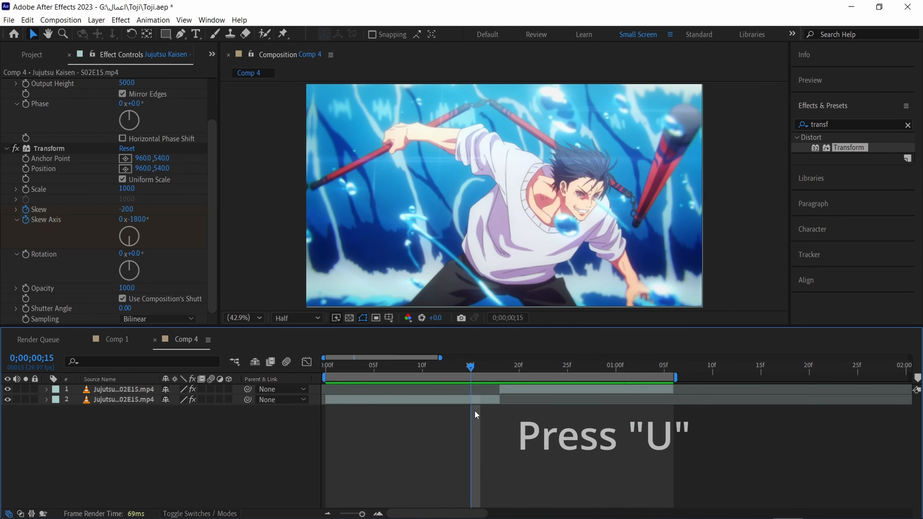
Create a null object and split it at frame 18, where the two clips meet
right_click(506, 432)
mouse_move(531, 308)
left_click(679, 369)
left_click_drag(471, 366, 500, 371)
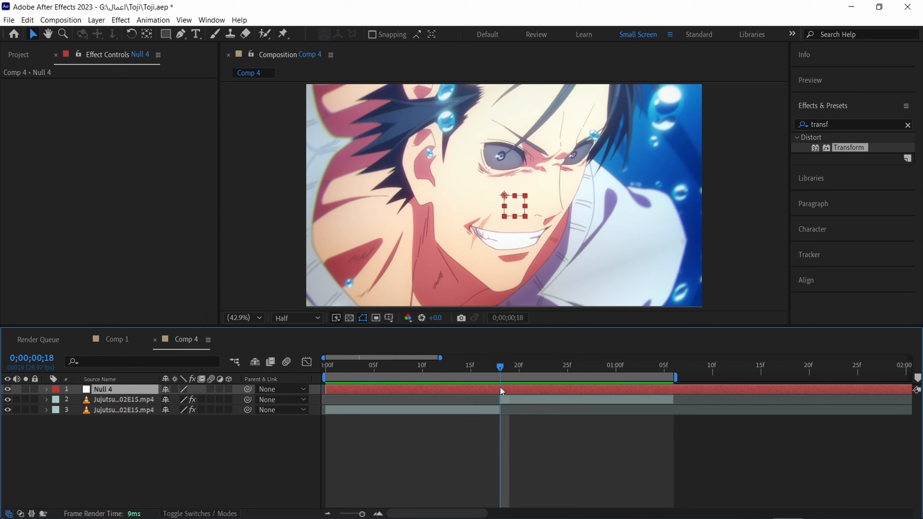
key("ctrl+shift+d")
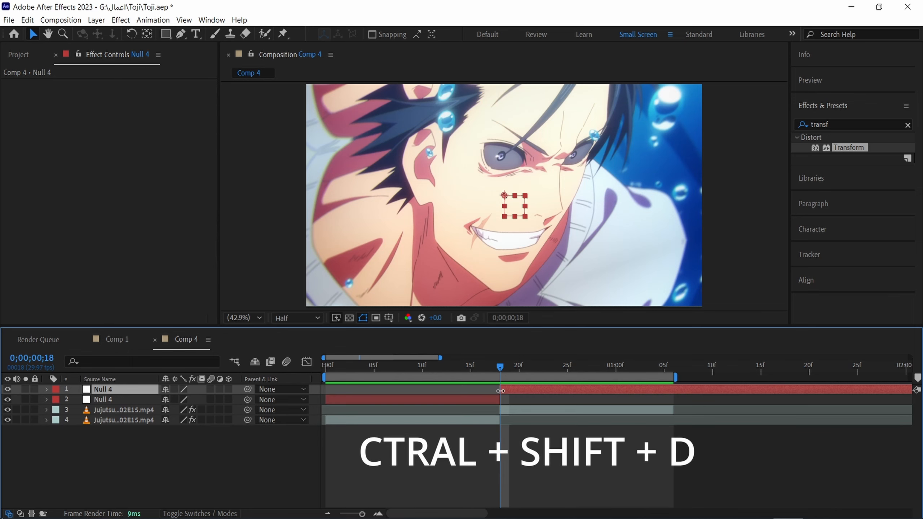
Split the second null at 0;00;01;06 and delete the piece beyond the end of the clip
left_click_drag(656, 365, 672, 372)
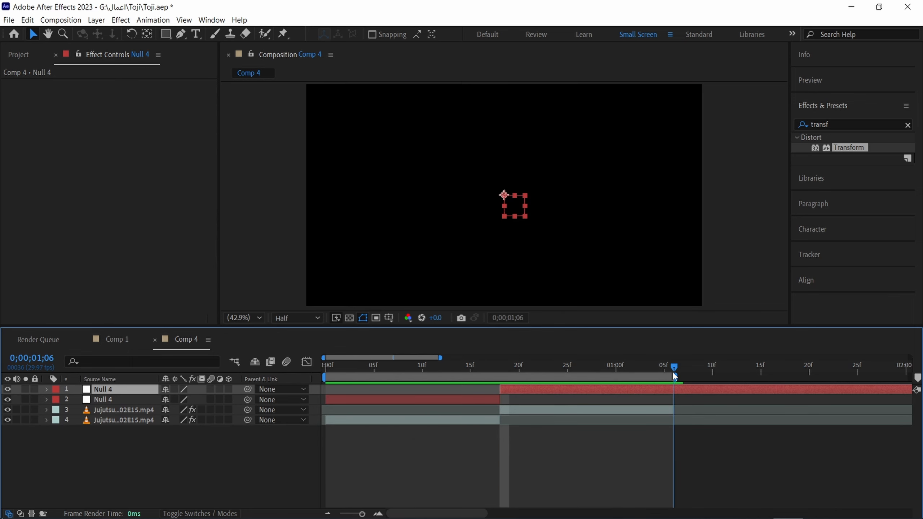
key("ctrl+shift+d")
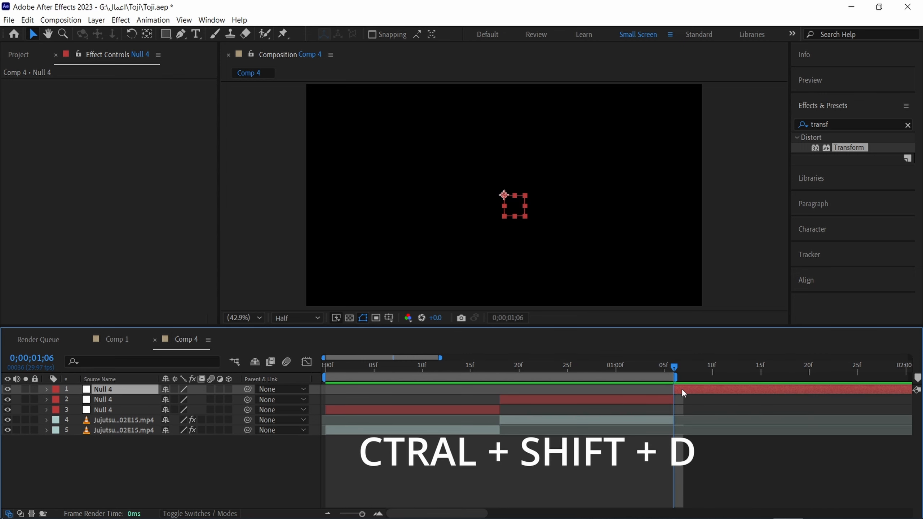
key("Delete")
Shorten the work area to end at 0;00;01;05 and scrub back to frame 3
left_click(598, 369)
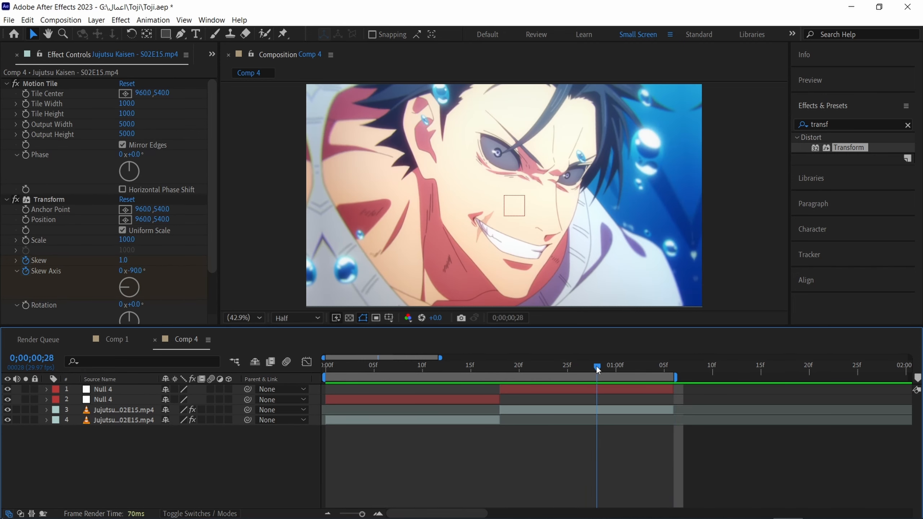
left_click_drag(675, 380, 672, 379)
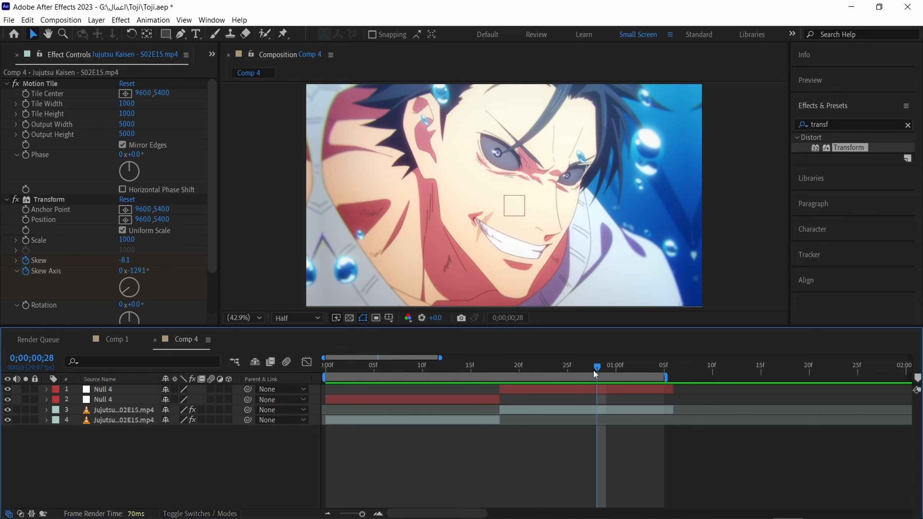
left_click_drag(595, 372, 362, 401)
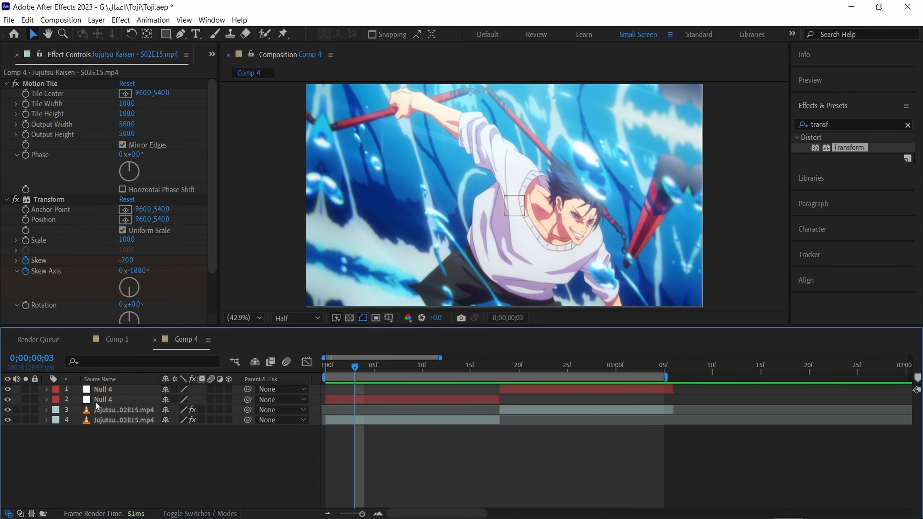
Place the first clip's null directly above that clip, and duplicate the null of each clip
left_click_drag(95, 400, 117, 415)
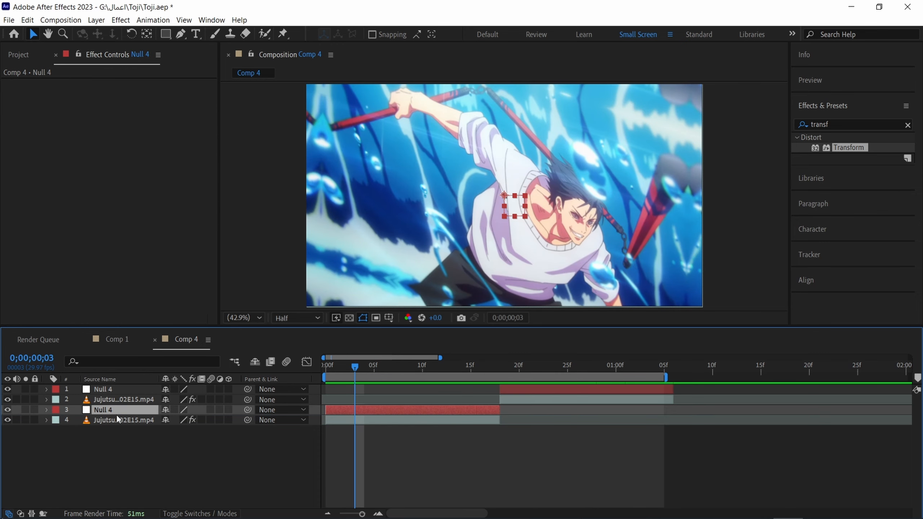
left_click(428, 411)
key("ctrl+d")
left_click(556, 389)
key("ctrl+d")
left_click(454, 472)
Parent layer 5 to the layer 4 null, the layer 3 clip to the layer 2 null, and layer 2 to the layer 1 null
left_click_drag(349, 368, 148, 356)
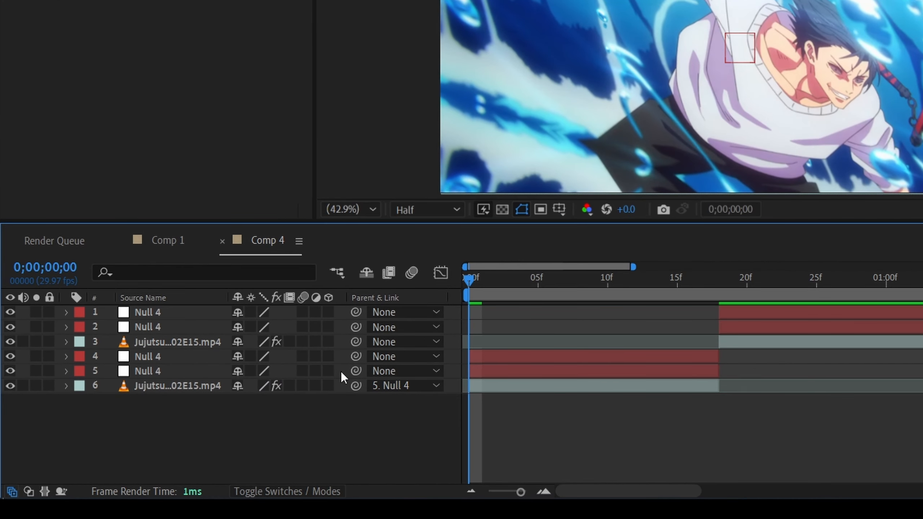
left_click_drag(356, 342, 148, 327)
left_click_drag(355, 327, 187, 311)
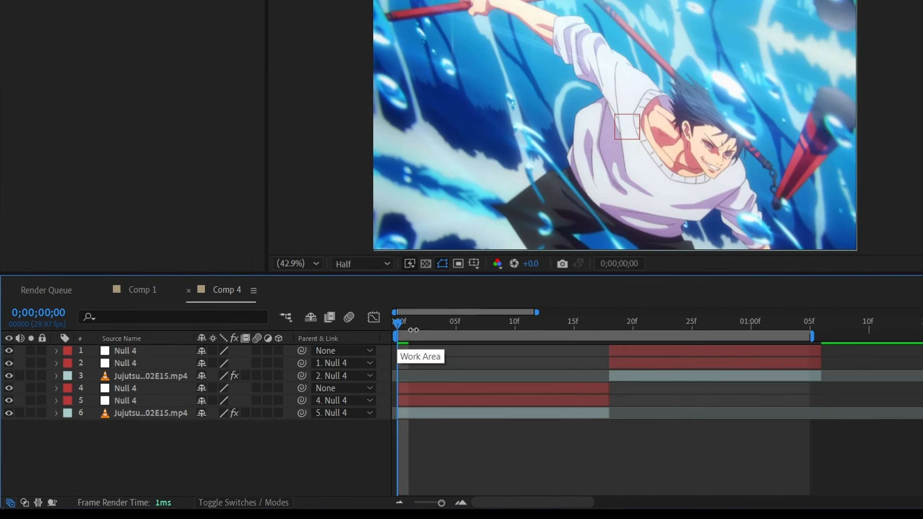
Reveal the Scale of the layer 5 null and move its anchor point onto the character's face
left_click(369, 430)
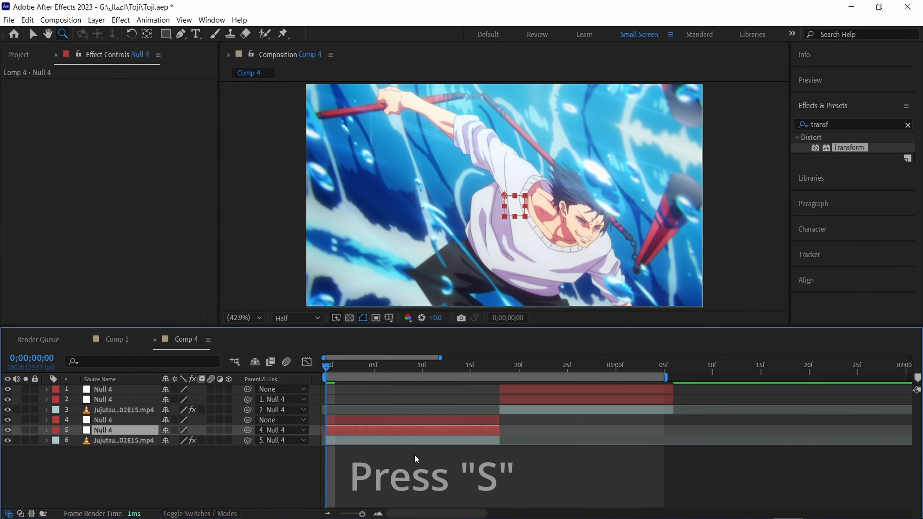
key("s")
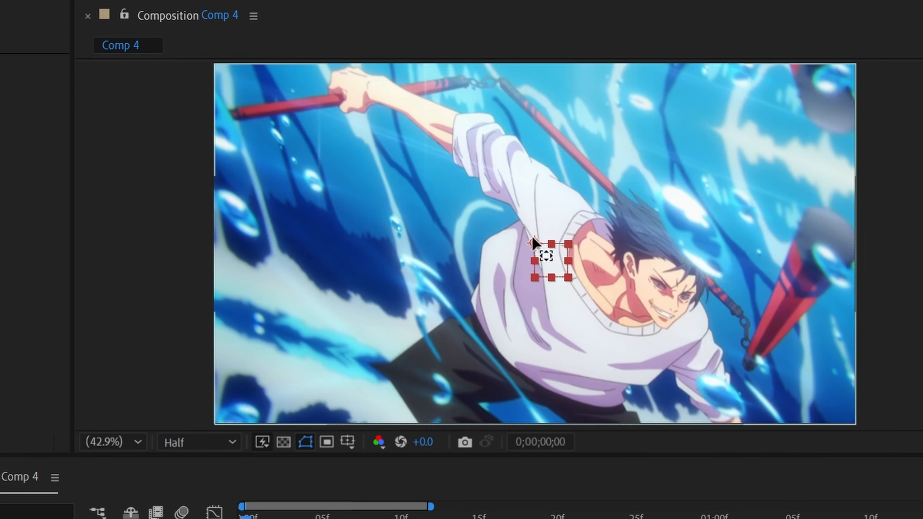
left_click_drag(693, 273, 754, 306)
left_click_drag(652, 289, 670, 300)
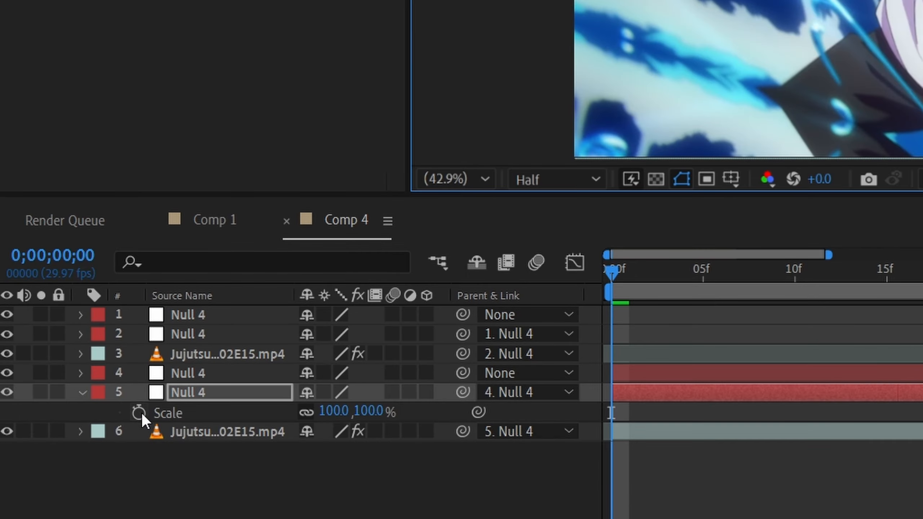
Keyframe the layer 5 null's Scale at about 1006% on frame 0 and 100% on frame 14
left_click(77, 440)
left_click_drag(179, 440, 712, 451)
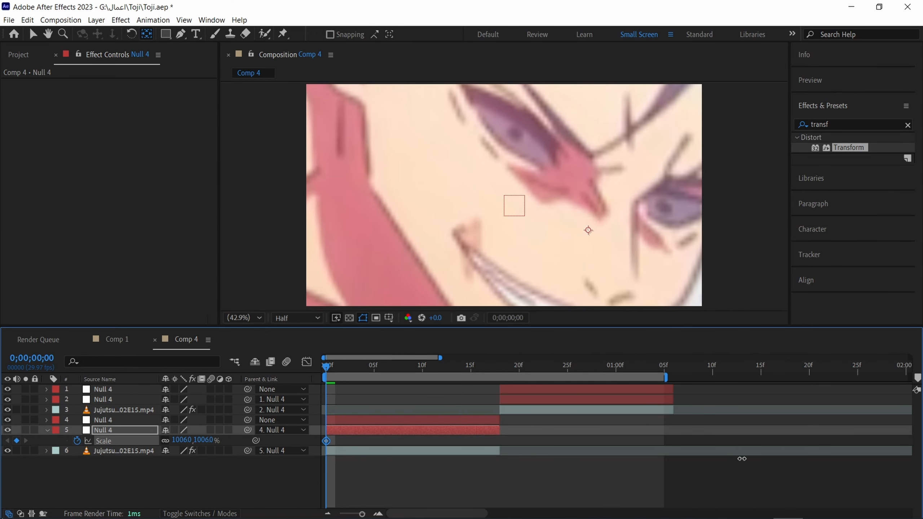
left_click_drag(371, 365, 461, 400)
left_click(187, 440)
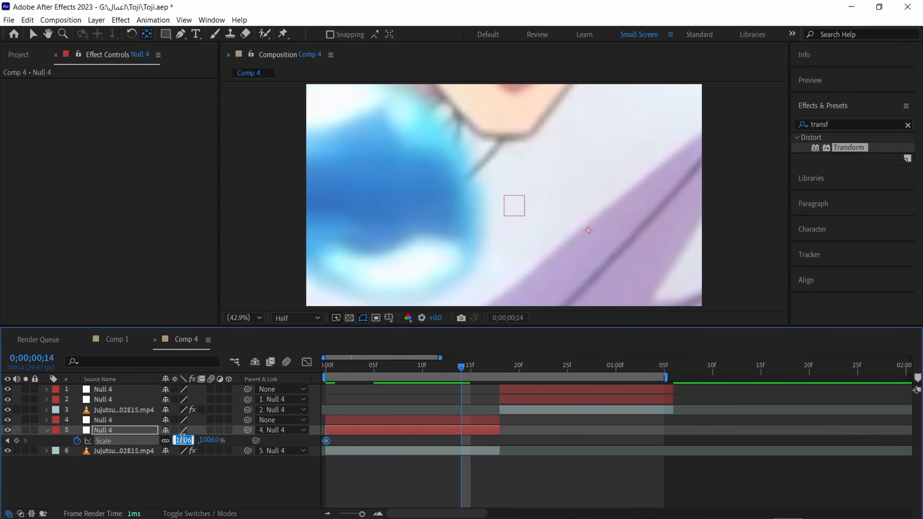
type("100")
key("Return")
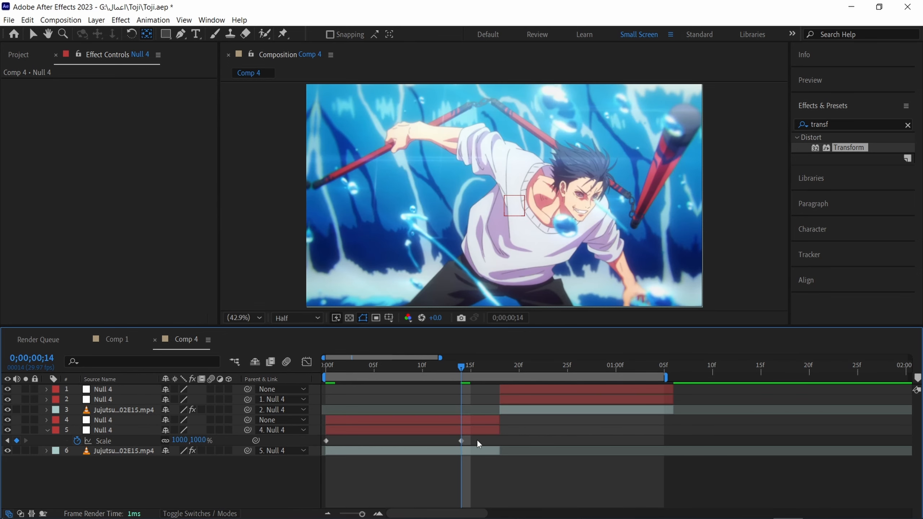
Apply Easy Ease to both Scale keyframes, shape the curve to drop steeply right after frame 0, and return to the keyframe view
left_click_drag(477, 438, 326, 445)
key("F9")
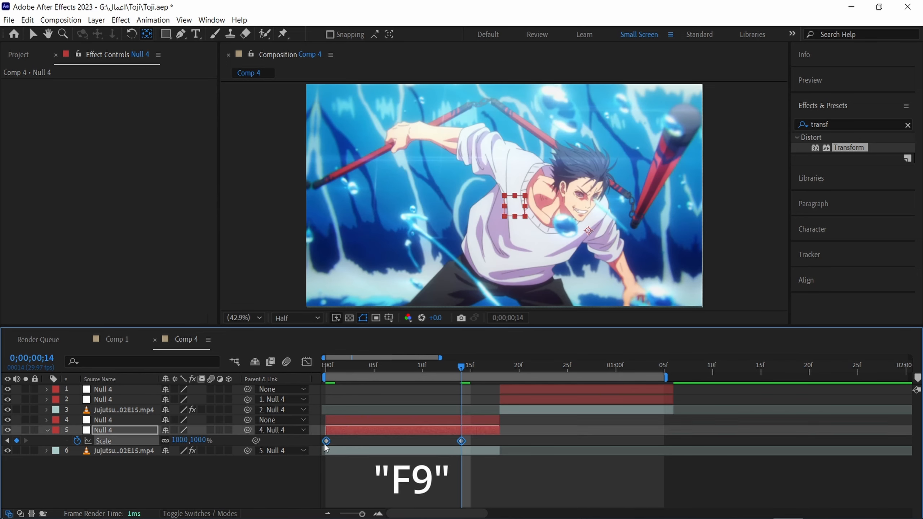
left_click(307, 363)
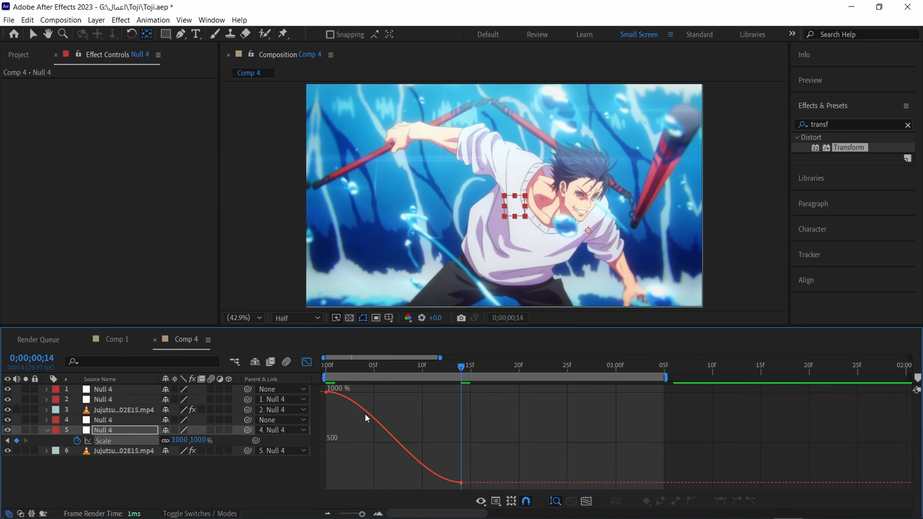
left_click_drag(482, 470, 333, 477)
left_click_drag(370, 392, 328, 476)
left_click(311, 363)
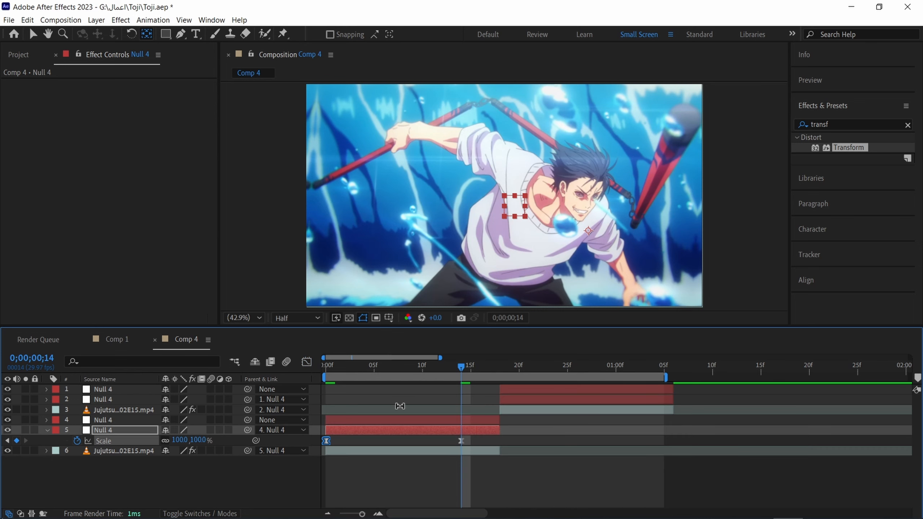
Reveal the Scale of the layer 4 null and keyframe it at 100% on frame 6
left_click(411, 419)
key("v")
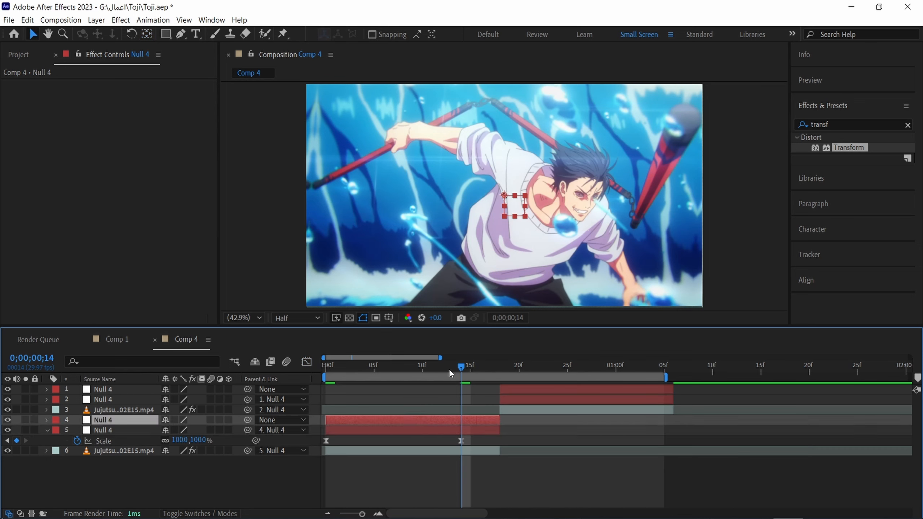
left_click_drag(449, 369, 388, 369)
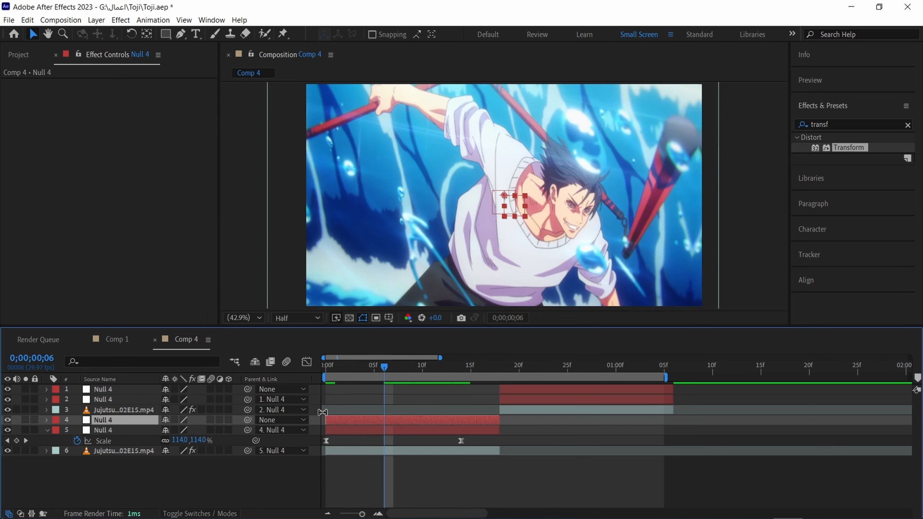
key("s")
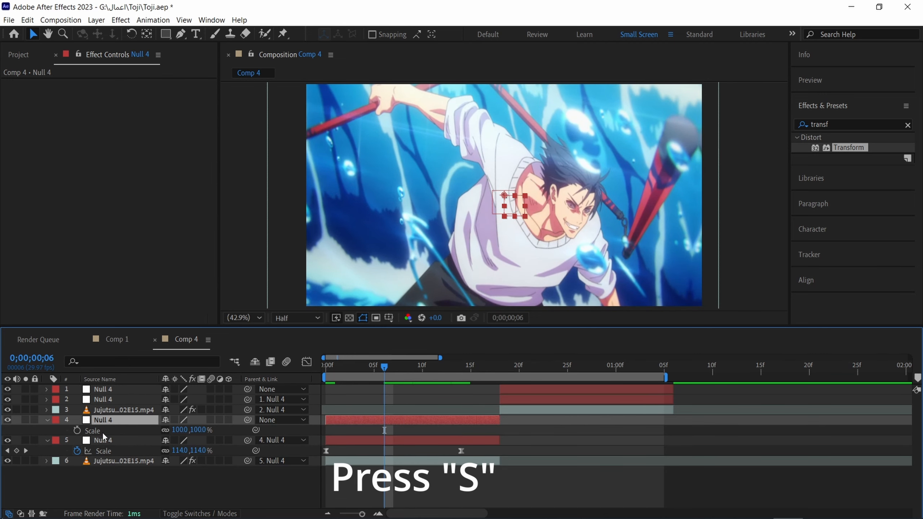
left_click(77, 429)
At frame 17, move the layer 4 null's anchor point onto the character's face and keyframe its Scale at about 1017%
left_click_drag(413, 368, 486, 404)
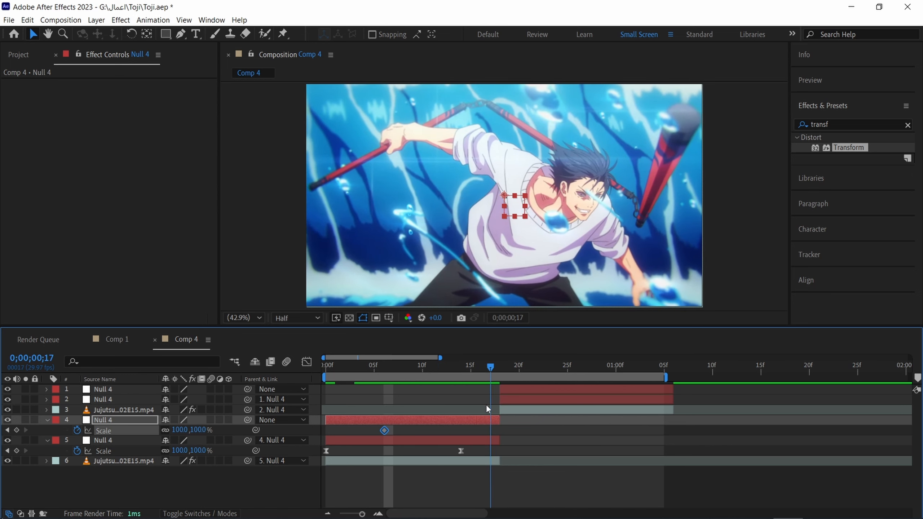
left_click(146, 34)
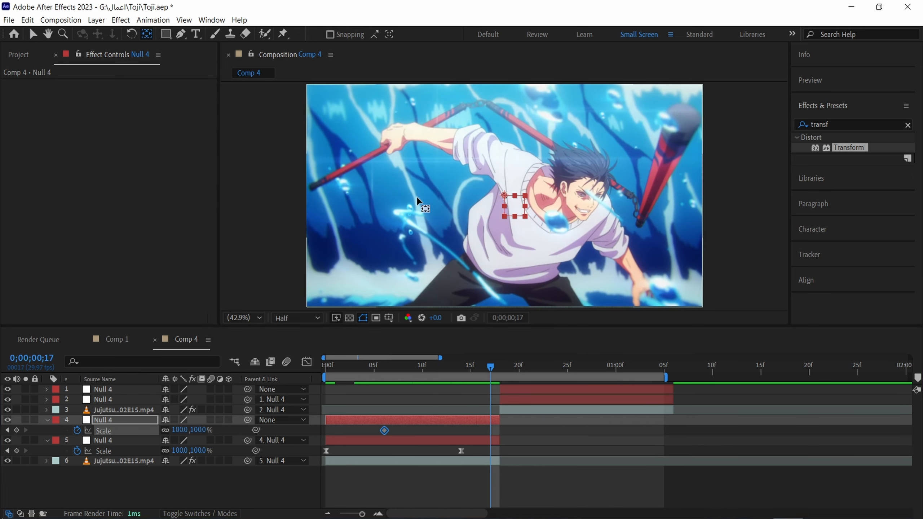
left_click_drag(505, 196, 584, 205)
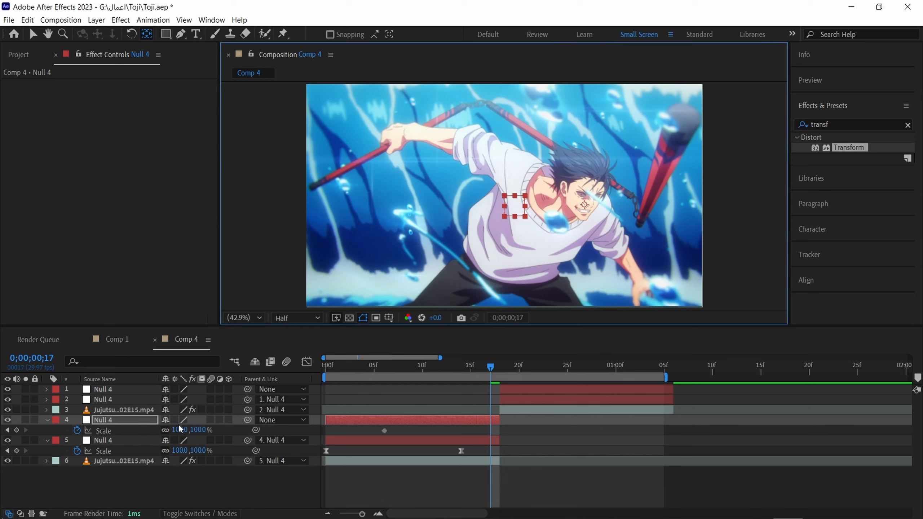
left_click_drag(178, 429, 774, 472)
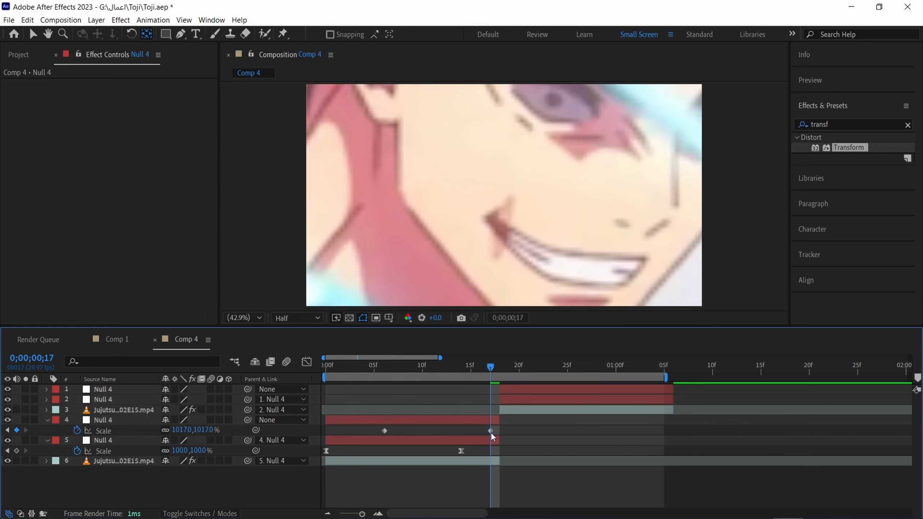
Move the layer 4 null's 1017% keyframe to frame 18 and ease both Scale keyframes into a curve rising steeply just before it
left_click_drag(489, 431, 373, 435)
key("F9")
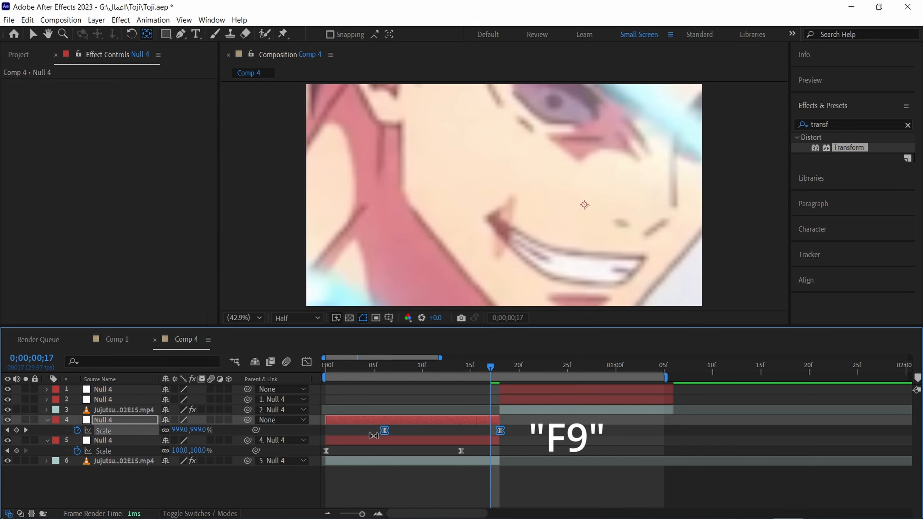
left_click(306, 361)
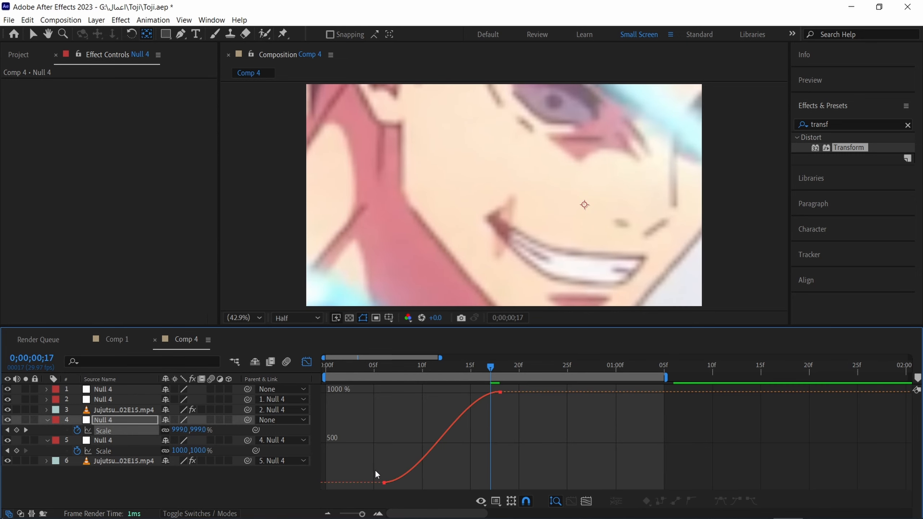
left_click(384, 482)
left_click_drag(423, 482, 497, 483)
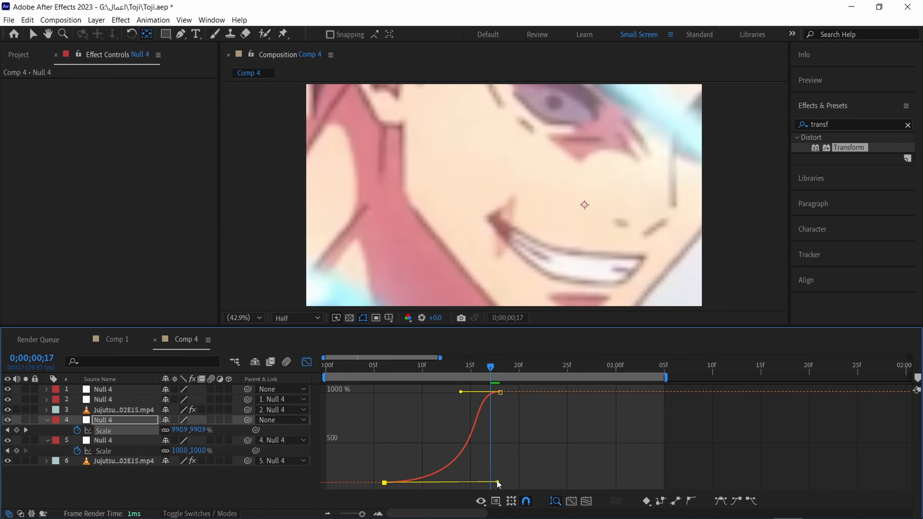
left_click_drag(460, 392, 497, 476)
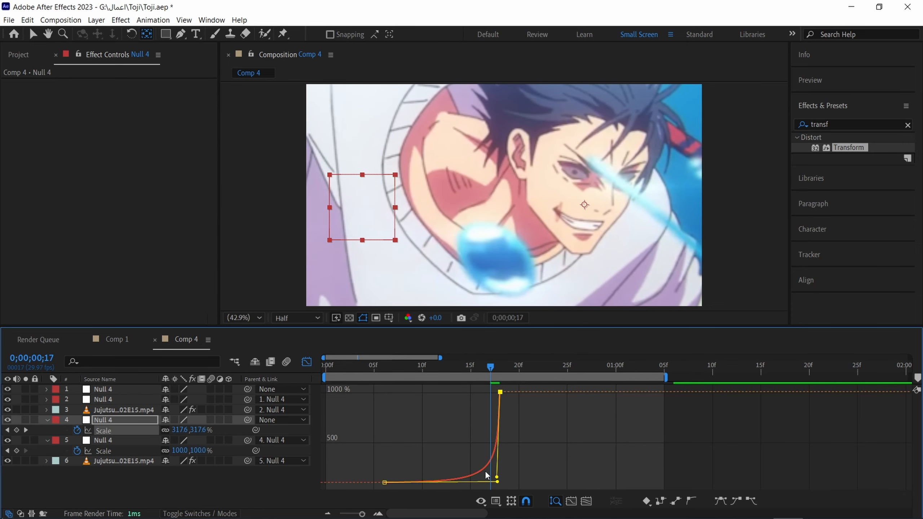
left_click(306, 361)
Enable motion blur for the composition and on all six layers
left_click(210, 389)
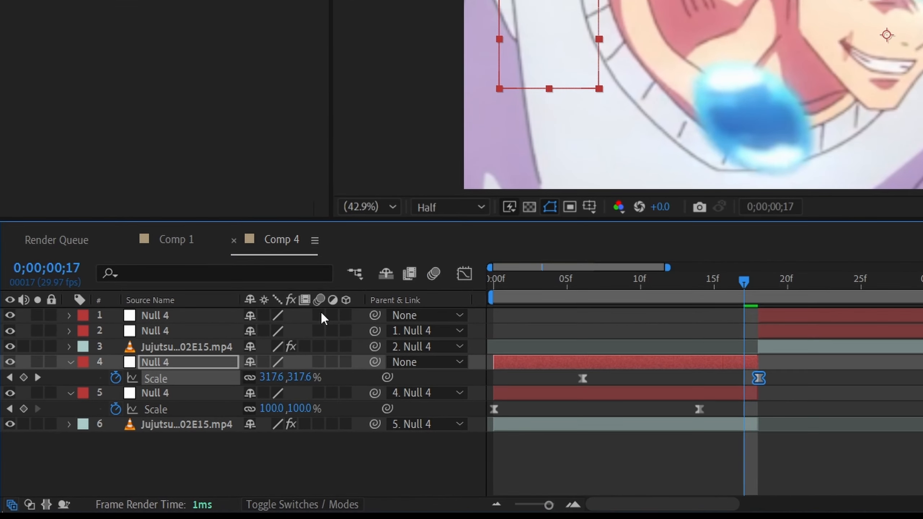
left_click(320, 346)
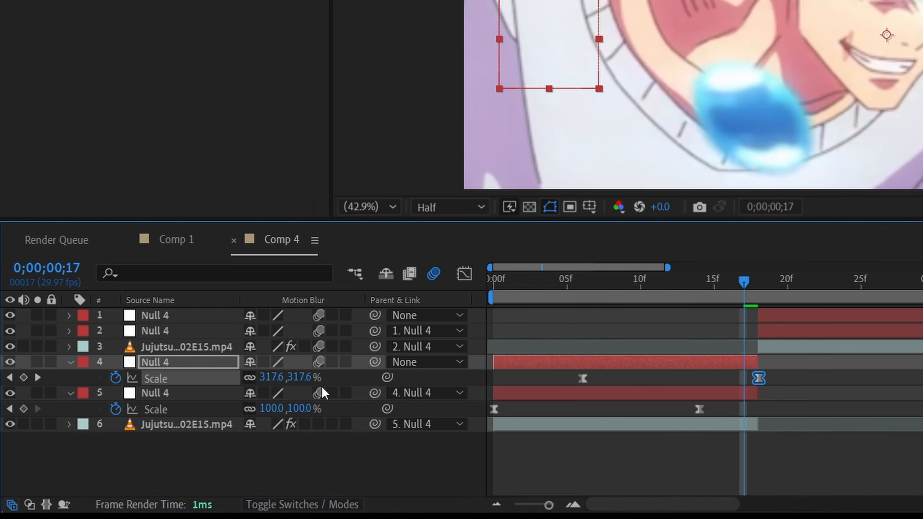
left_click(319, 424)
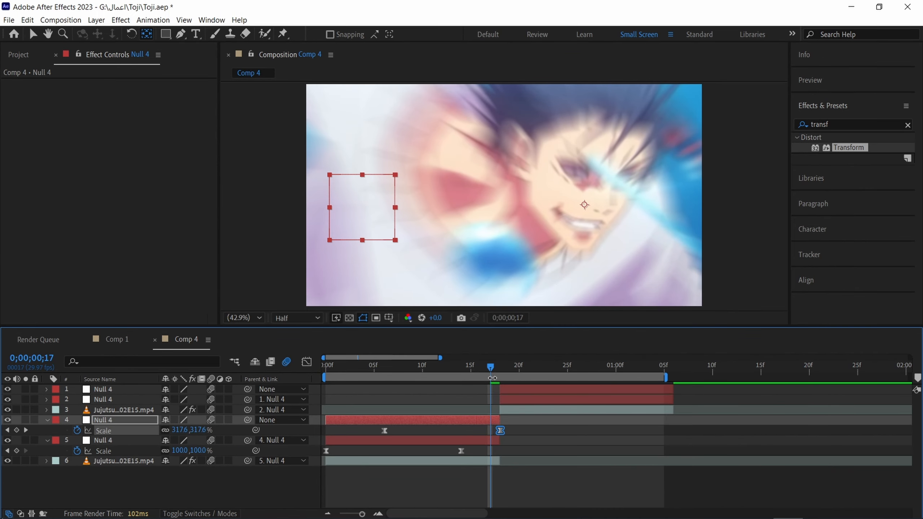
Keyframe the layer 2 null's Scale at 70% on frame 18 and 100% at 0;00;01;00
left_click_drag(492, 367, 499, 368)
left_click(508, 400)
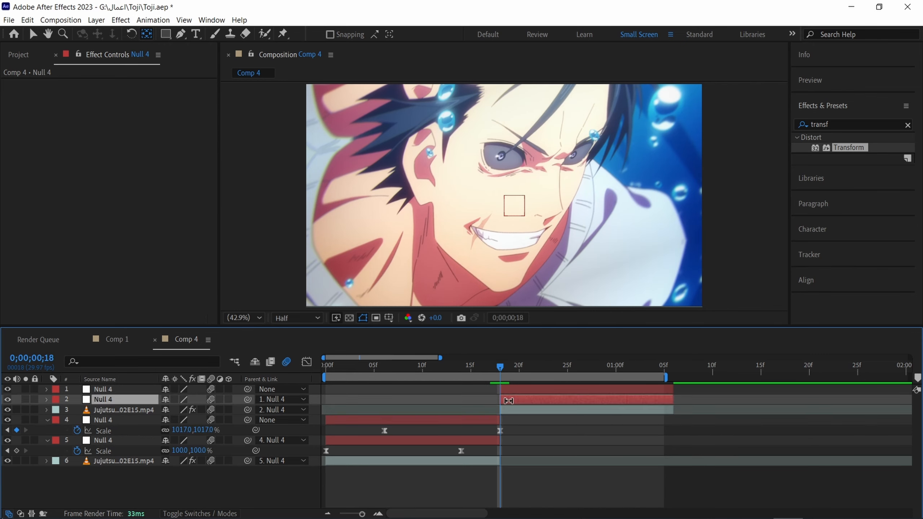
key("s")
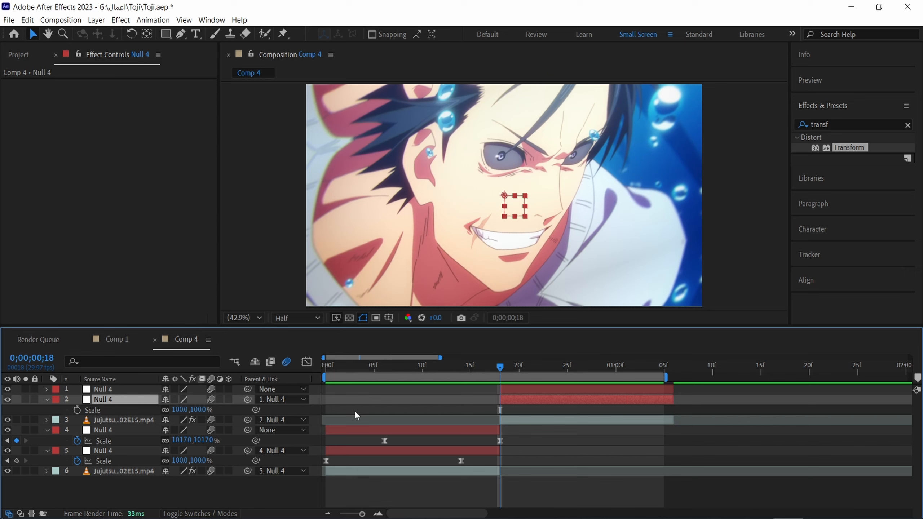
left_click_drag(543, 372, 616, 382)
left_click(77, 409)
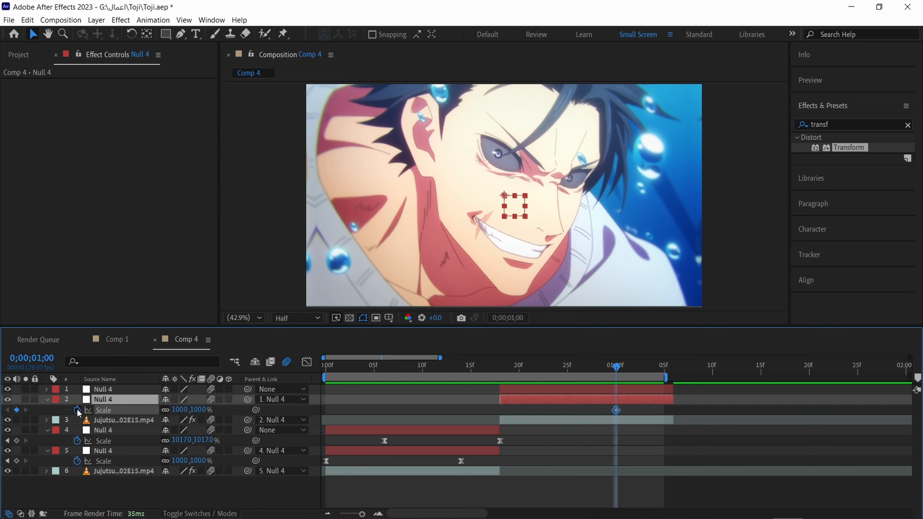
left_click_drag(619, 366, 500, 390)
left_click_drag(196, 409, 183, 410)
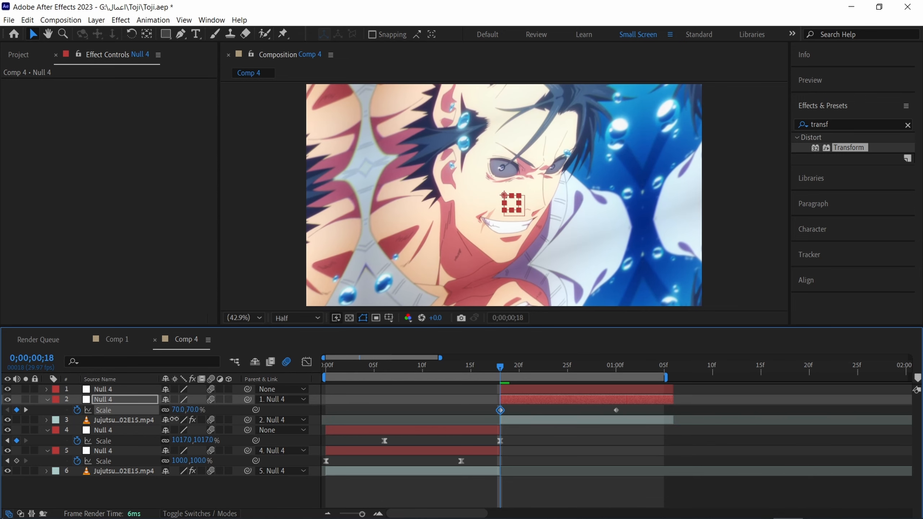
Apply Easy Ease to the layer 2 null's Scale keyframes and shape the curve to rise steeply right after frame 18
left_click_drag(641, 409, 486, 415)
key("F9")
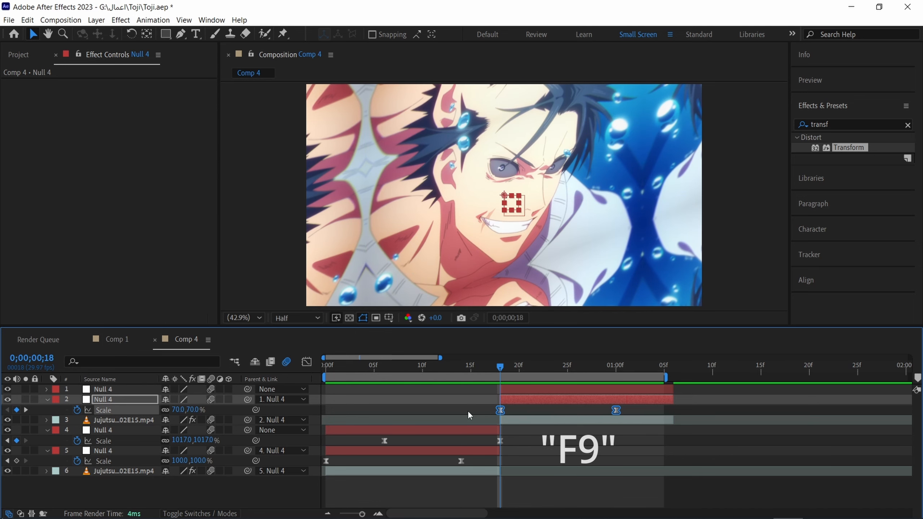
left_click(307, 361)
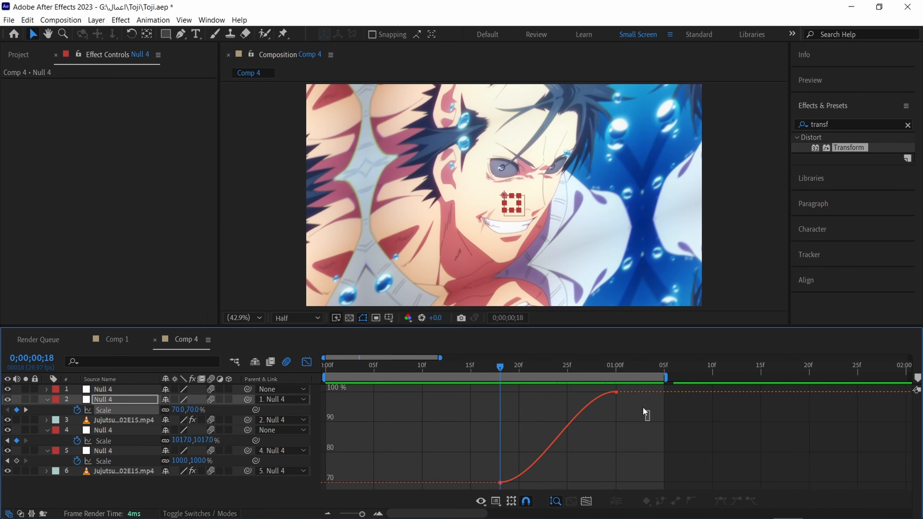
left_click(616, 392)
left_click_drag(578, 392, 499, 392)
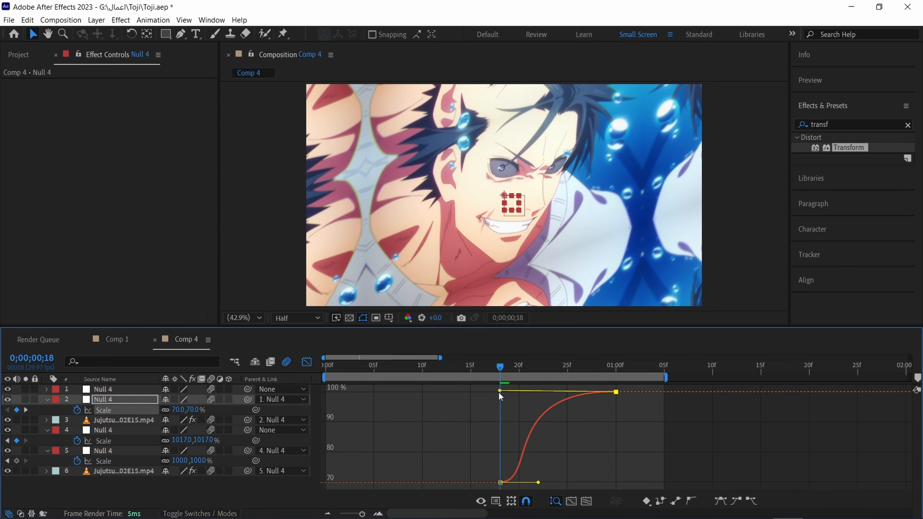
left_click_drag(538, 482, 502, 400)
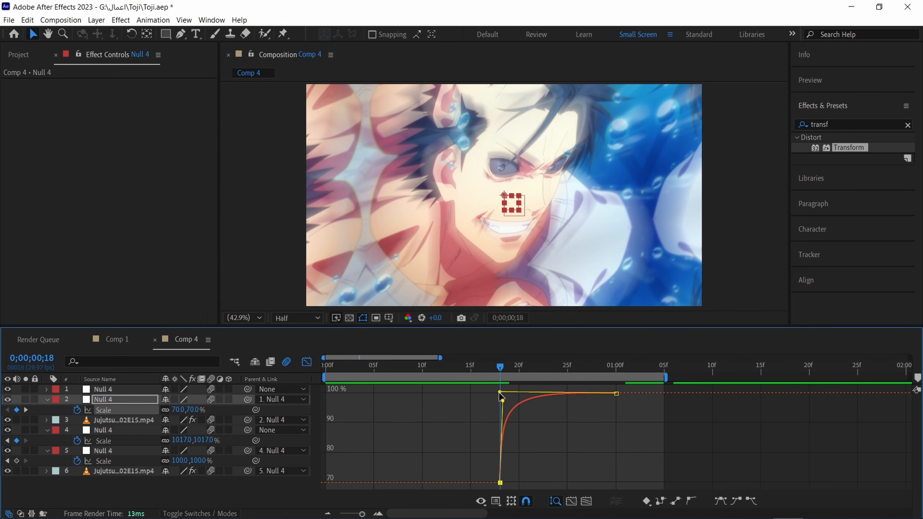
left_click(306, 361)
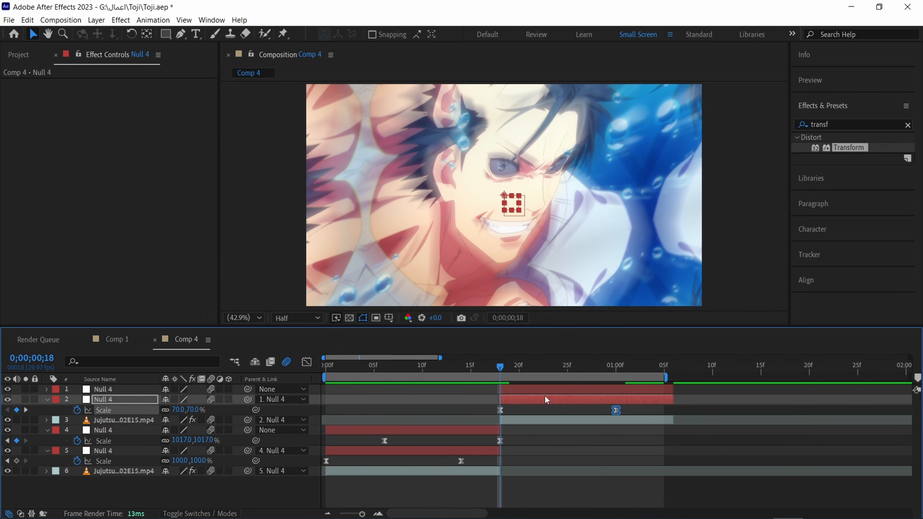
Keyframe the layer 1 null's Scale at 100% on frame 23 and 65% at 0;00;01;05
left_click(573, 390)
left_click_drag(522, 366, 548, 373)
key("s")
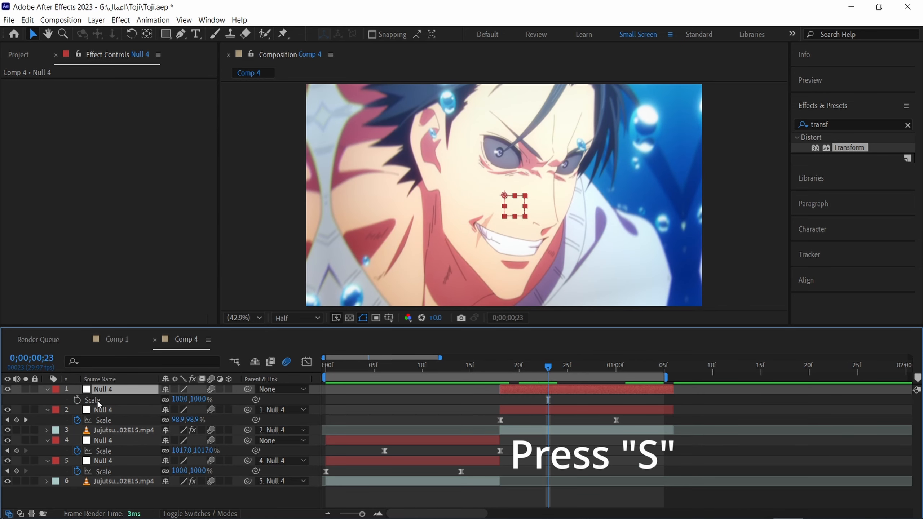
left_click(77, 400)
left_click_drag(546, 368, 663, 406)
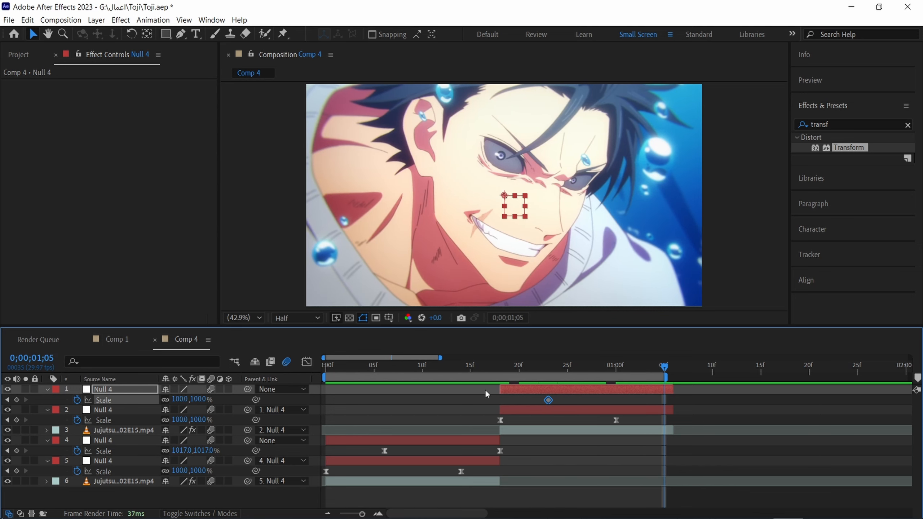
left_click_drag(198, 401, 181, 400)
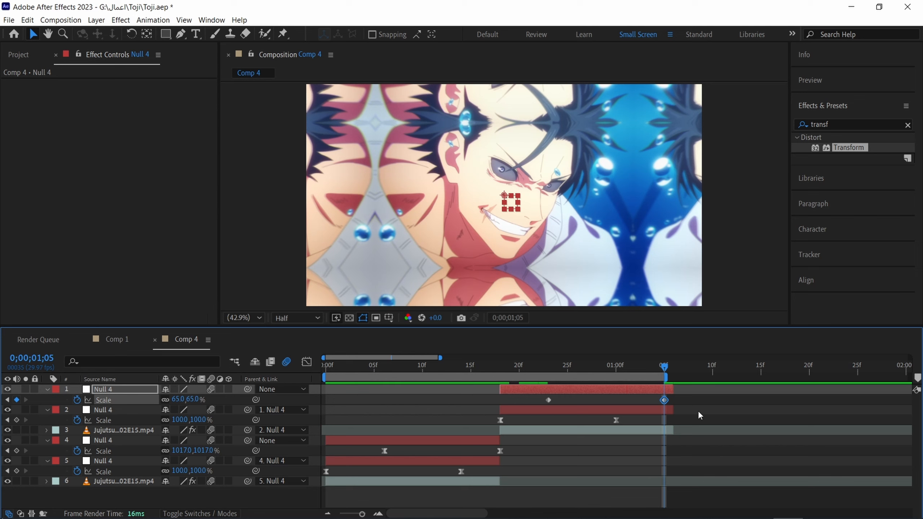
Move the layer 1 null's 65% keyframe to 0;00;01;06 and ease both Scale keyframes into a curve dropping steeply at the end
left_click_drag(667, 402, 545, 404)
key("F9")
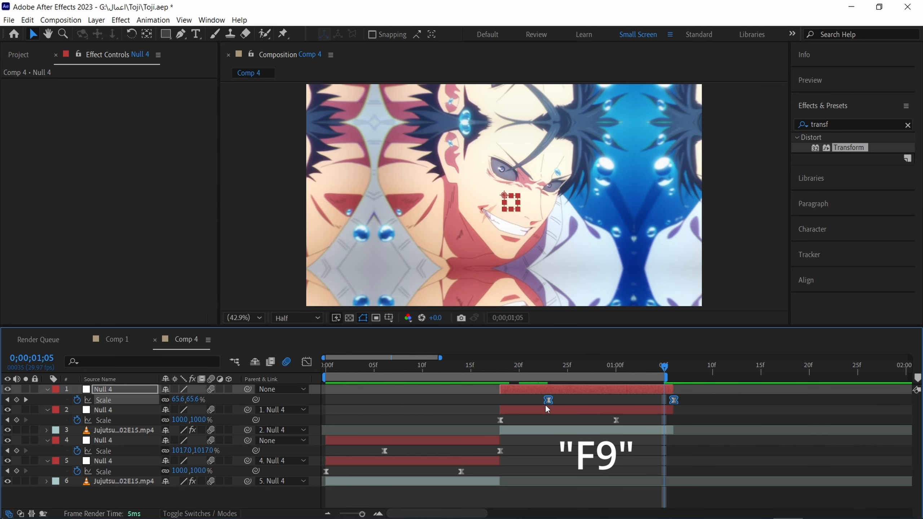
left_click(307, 362)
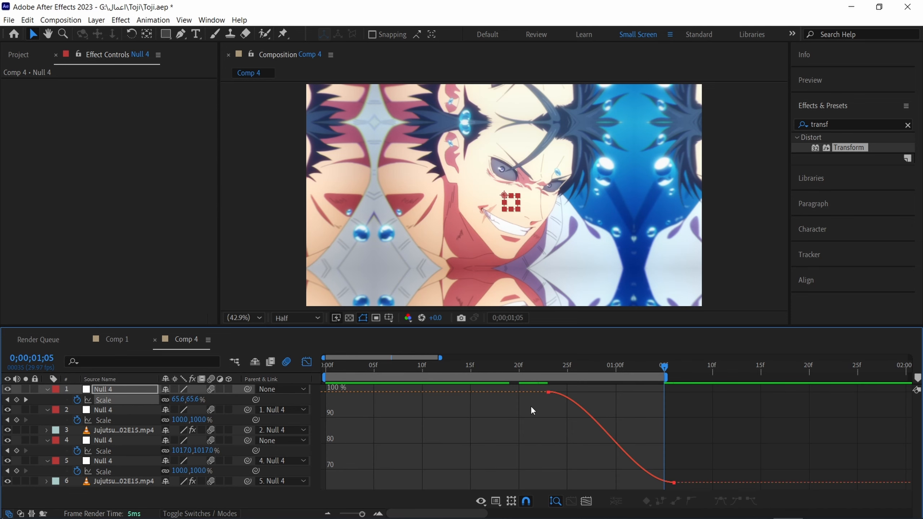
left_click_drag(530, 405, 569, 382)
left_click_drag(590, 392, 679, 394)
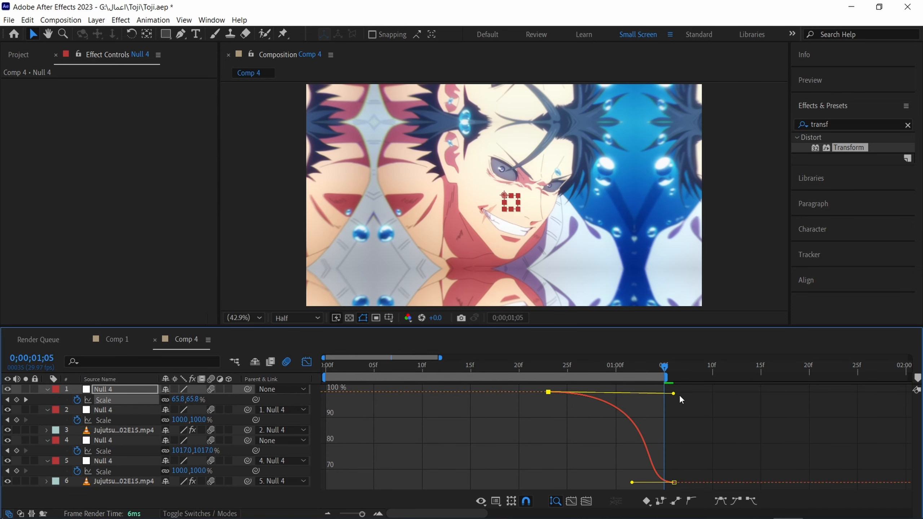
left_click_drag(632, 483, 671, 404)
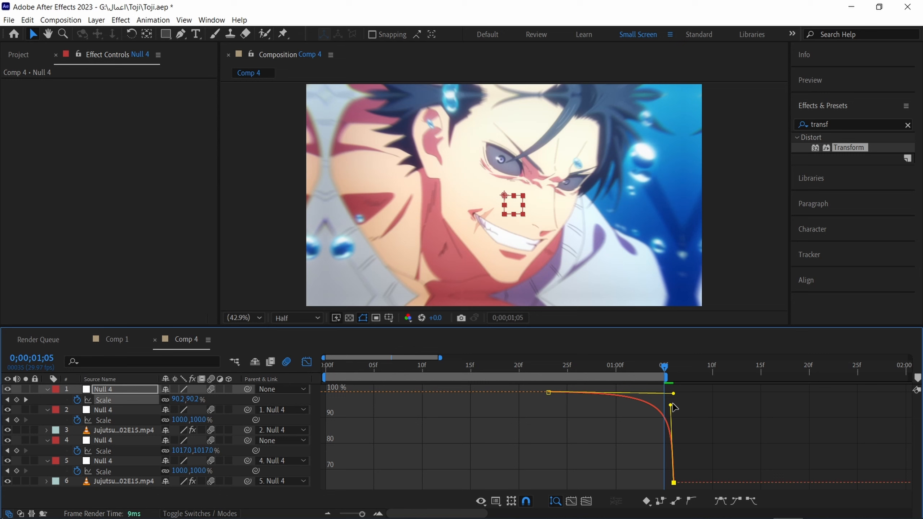
left_click(307, 362)
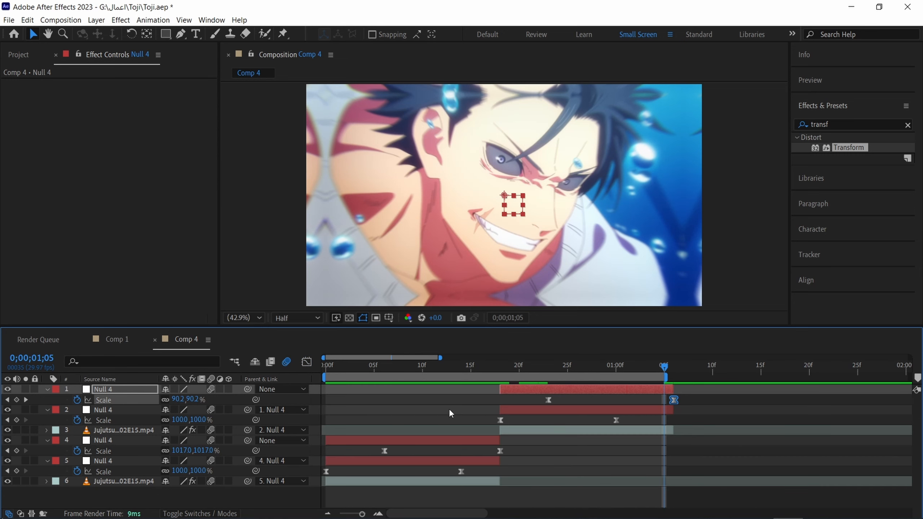
Collapse the revealed keyframed properties of all layers and preview the composition from frame 0
left_click(458, 414)
key("u")
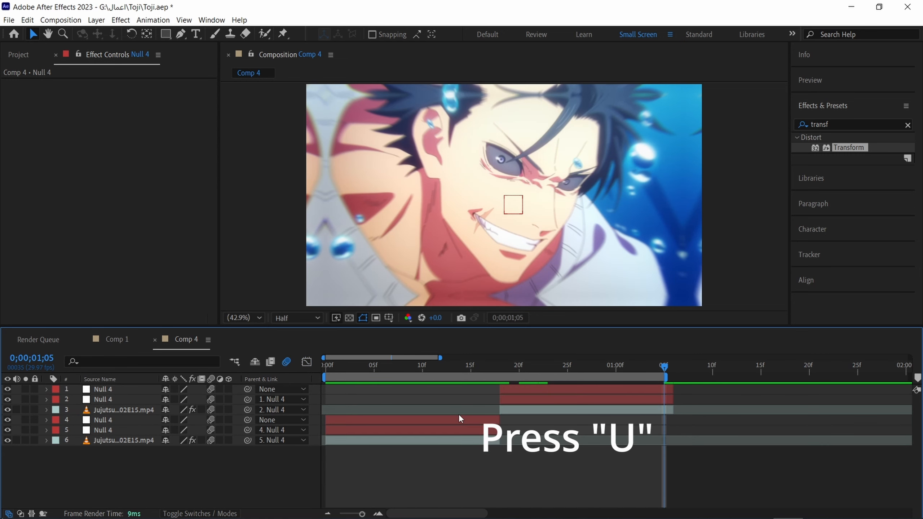
left_click_drag(370, 369, 325, 369)
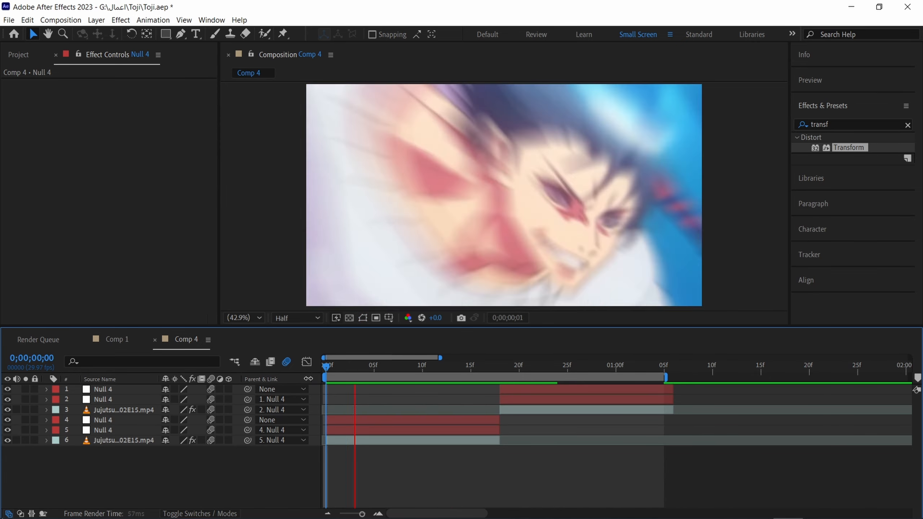